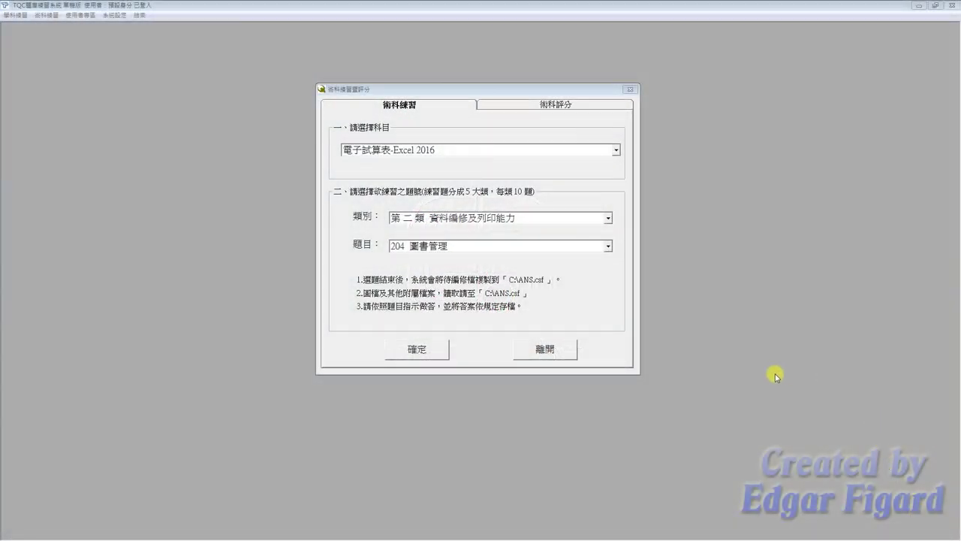
# Start practice question 204 圖書管理 and open its workbook EXD02.xlsx from the EX02 folder.
pyautogui.click(425, 348)
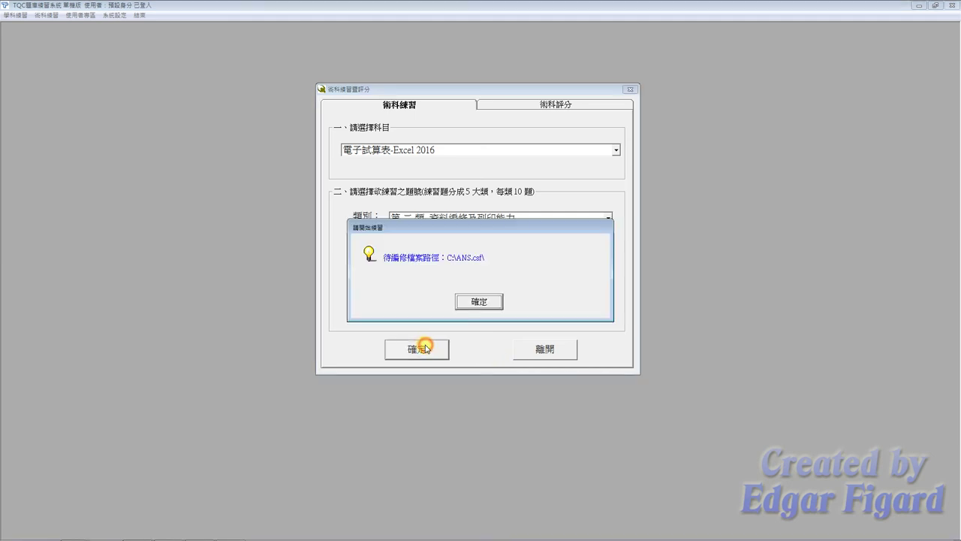
pyautogui.click(475, 302)
pyautogui.doubleClick(111, 67)
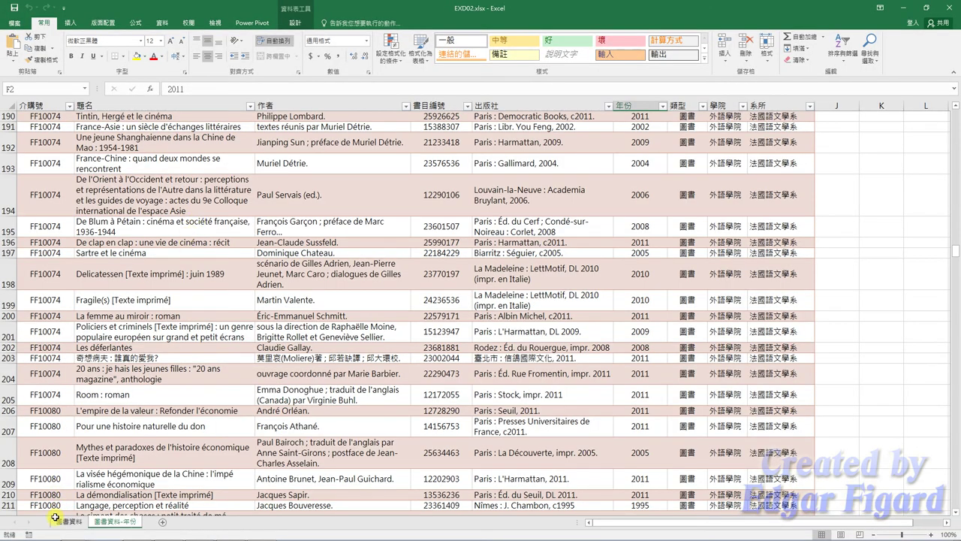
# On the 圖書資料 sheet, insert blank rows above row 1, repeating with F4.
pyautogui.click(66, 525)
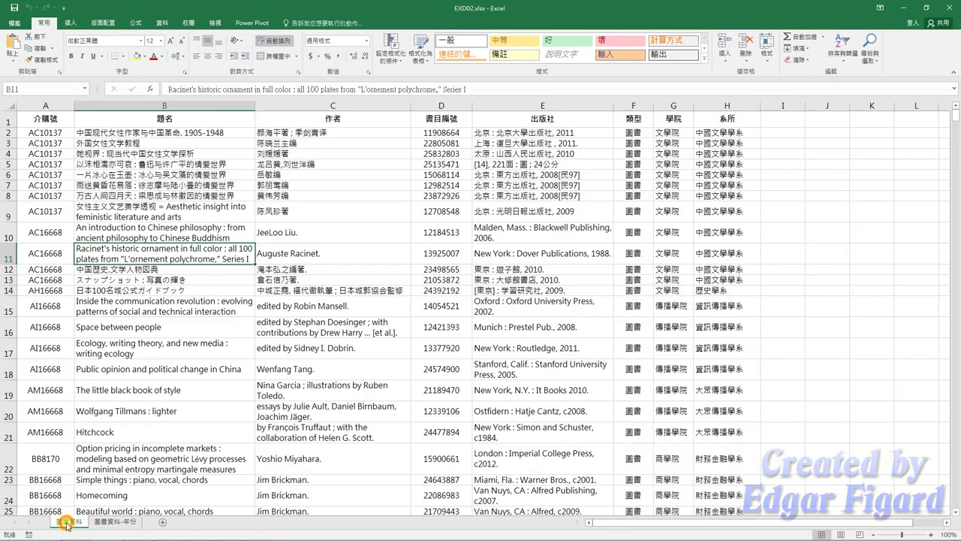
pyautogui.click(3, 120)
pyautogui.rightClick(3, 120)
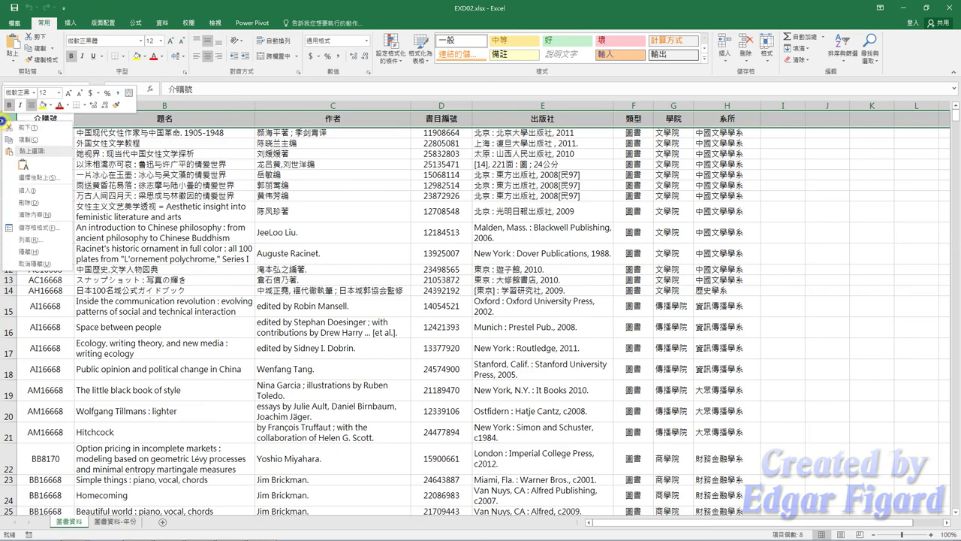
pyautogui.click(34, 190)
pyautogui.press('F4')
pyautogui.press('F4')
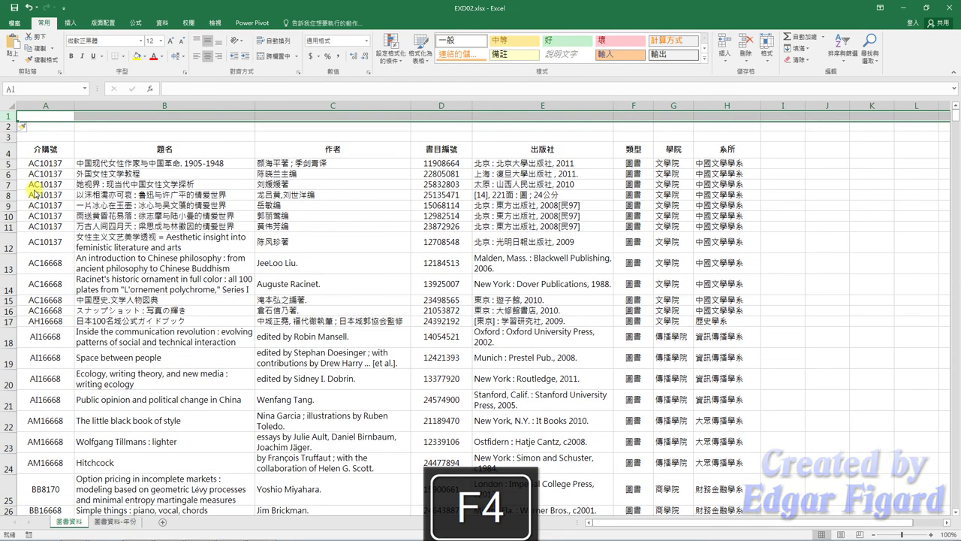
pyautogui.press('F4')
pyautogui.press('F4')
pyautogui.press('F4')
pyautogui.press('F4')
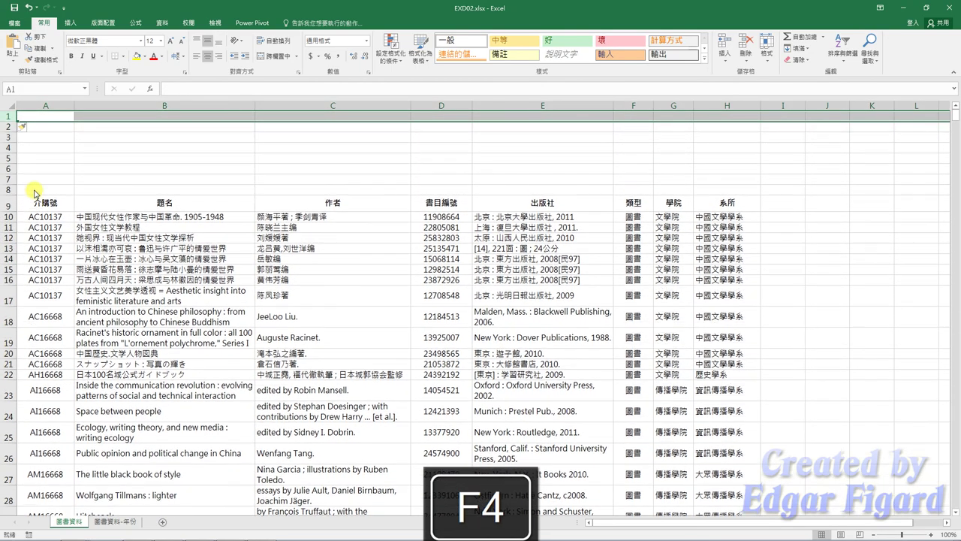
pyautogui.press('F4')
pyautogui.press('F4')
pyautogui.press('F4')
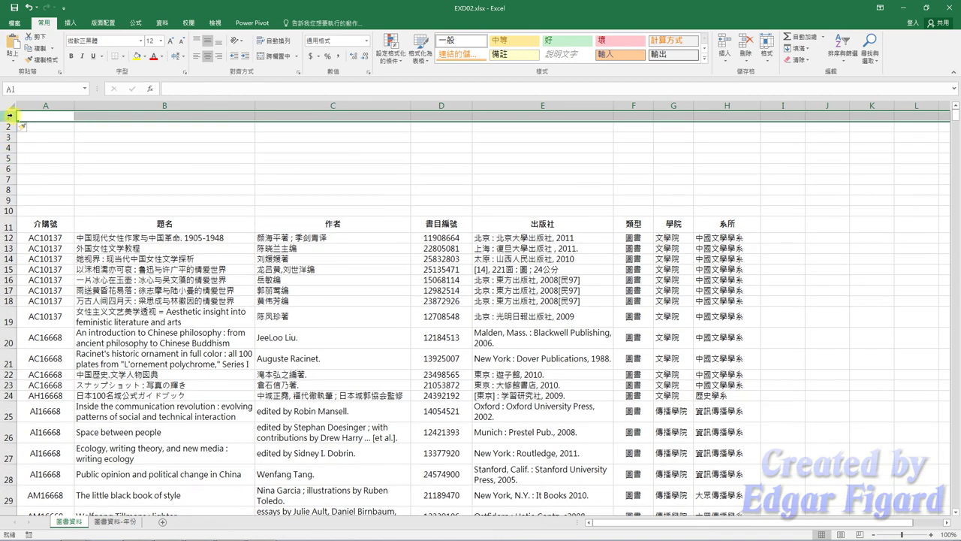
# Check the ten blank rows, then select the book list from header A11 to the last record.
pyautogui.moveTo(9, 116); pyautogui.dragTo(13, 210)
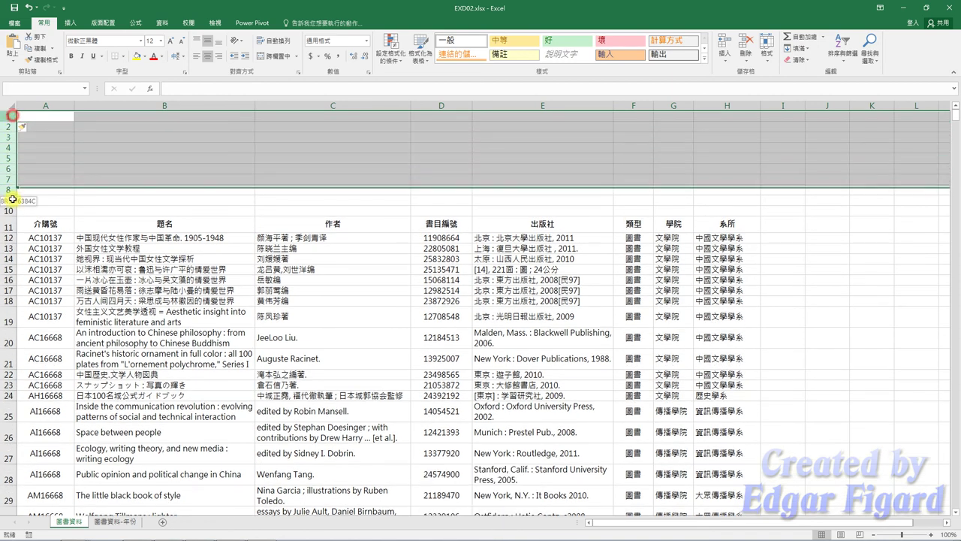
pyautogui.click(62, 225)
pyautogui.hotkey('ctrl', 'shift', 'Right')
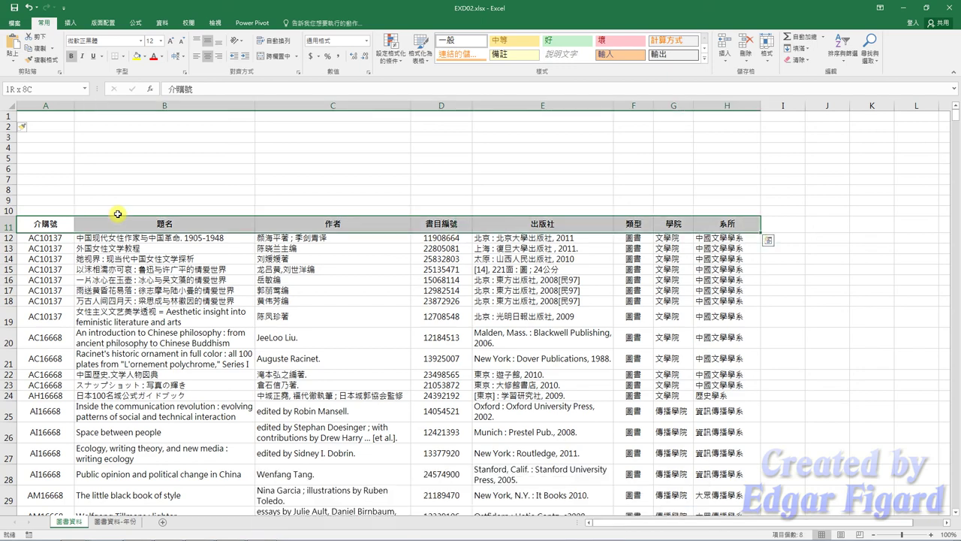
pyautogui.hotkey('ctrl', 'shift', 'Down')
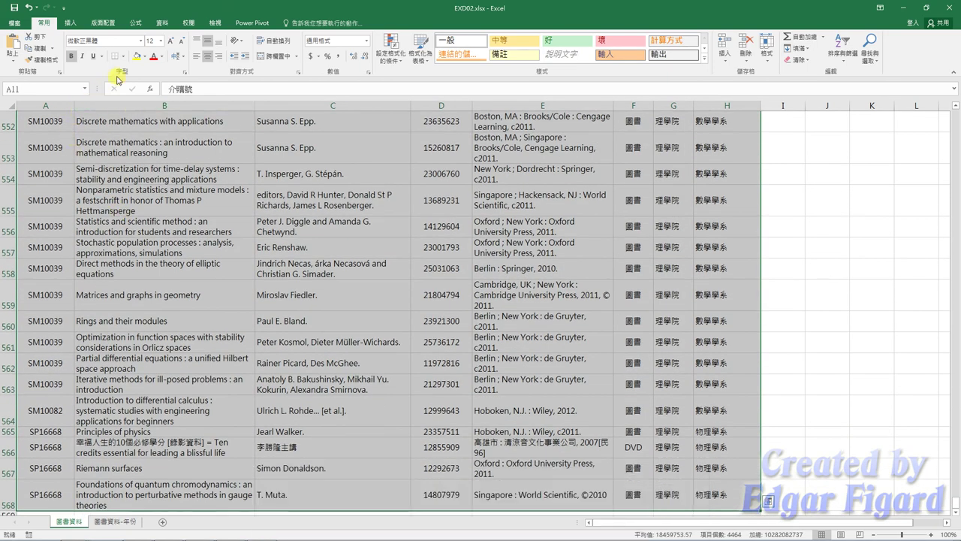
# Make A11:H568 a table with headers, style Medium 12, named 圖書資料管理表格.
pyautogui.click(75, 24)
pyautogui.click(77, 46)
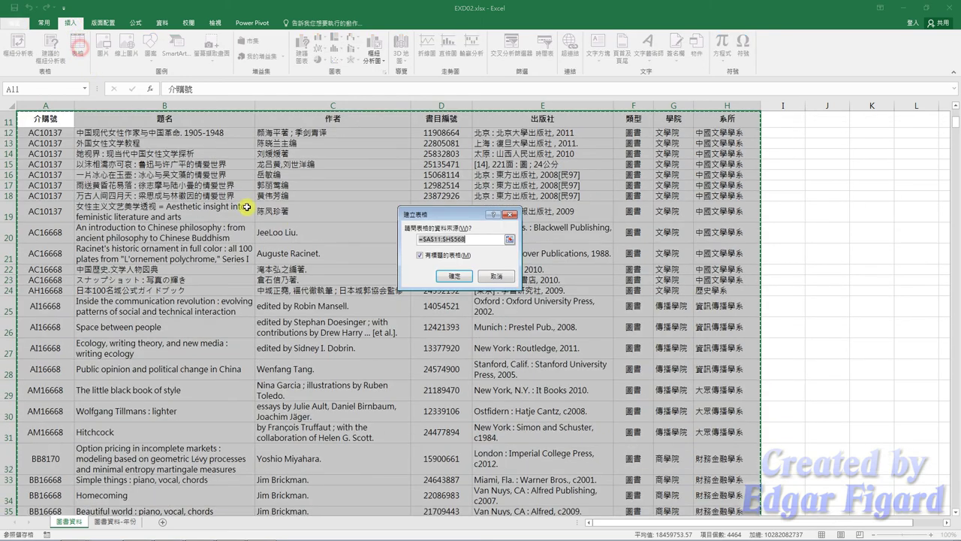
pyautogui.click(455, 276)
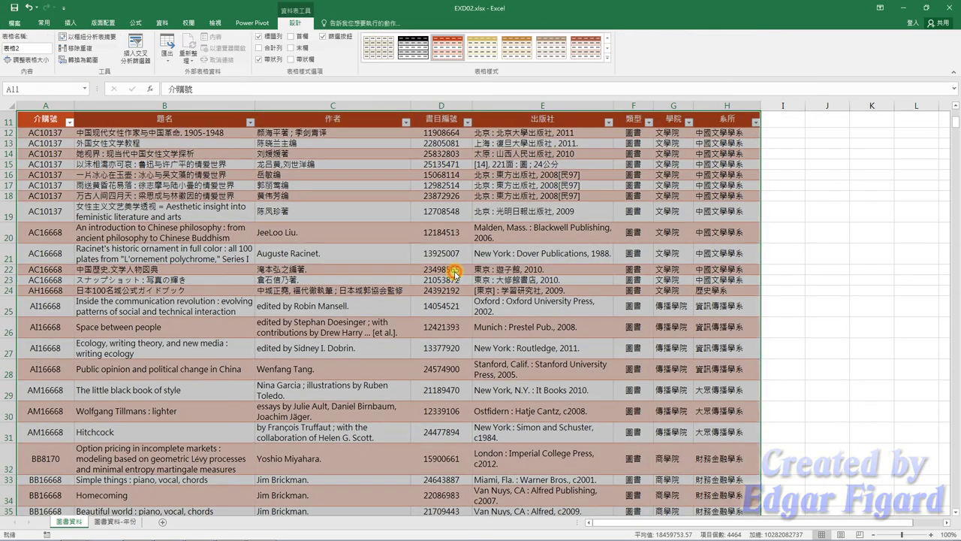
pyautogui.click(608, 59)
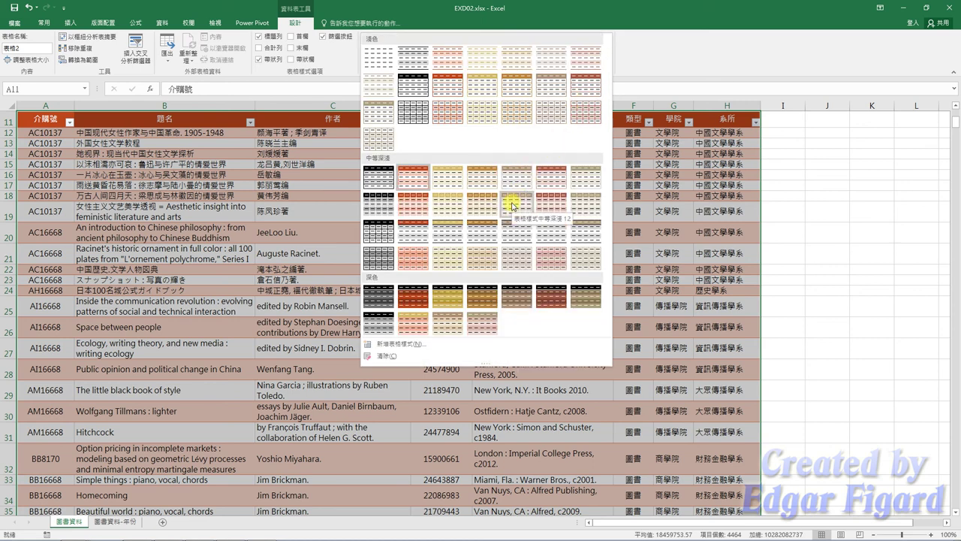
pyautogui.click(511, 203)
pyautogui.click(37, 50)
pyautogui.write('圖書資料')
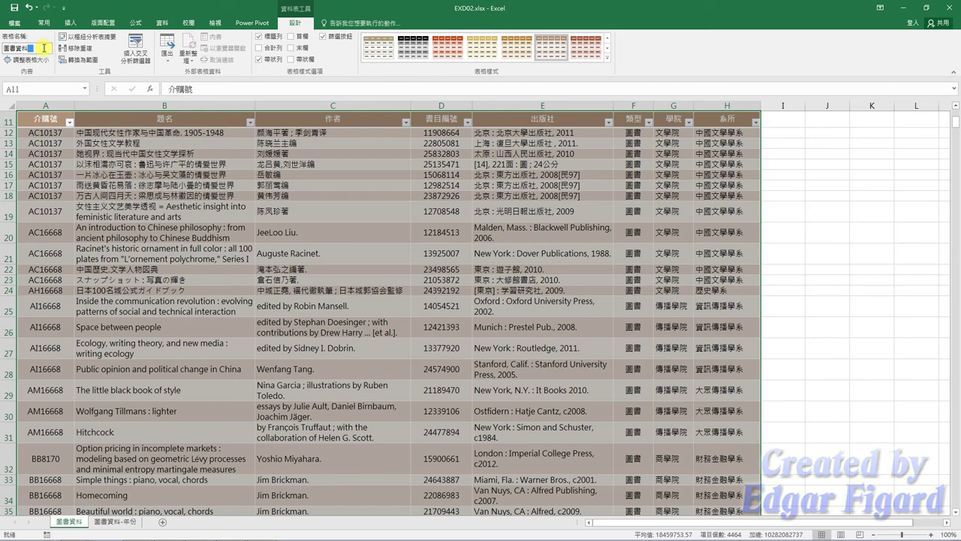
pyautogui.write('智慧')
pyautogui.write('表格')
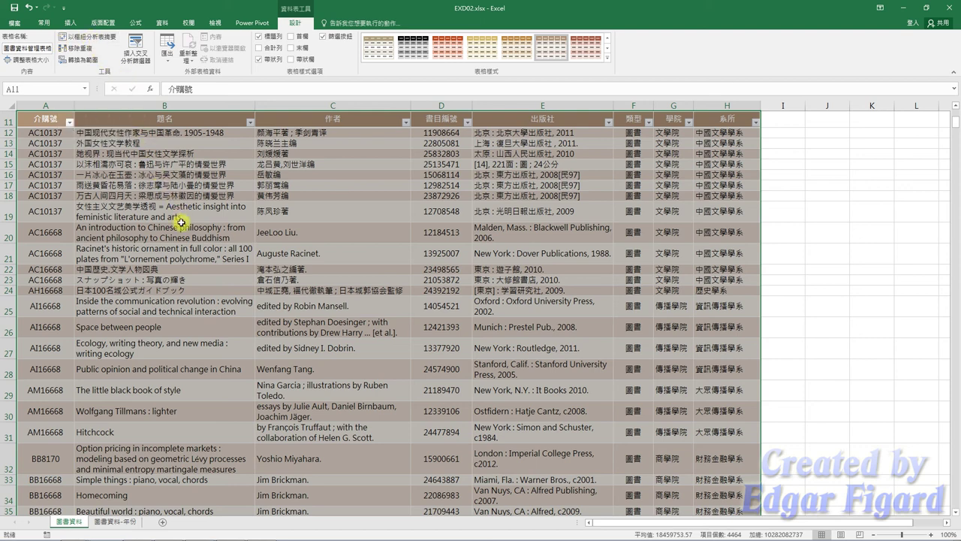
# Freeze panes at A12 so rows 1–11 stay fixed while the records scroll.
pyautogui.scroll(4, 177, 284)
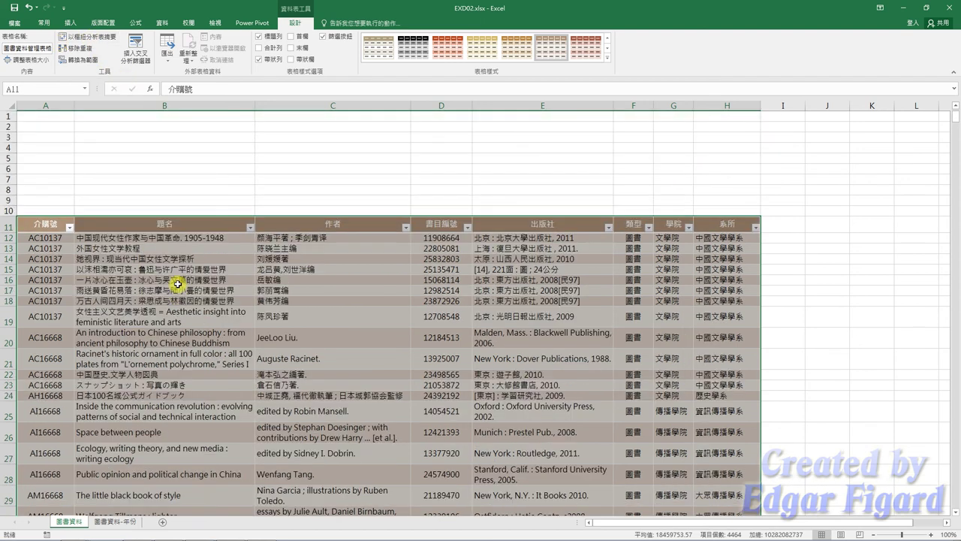
pyautogui.click(51, 239)
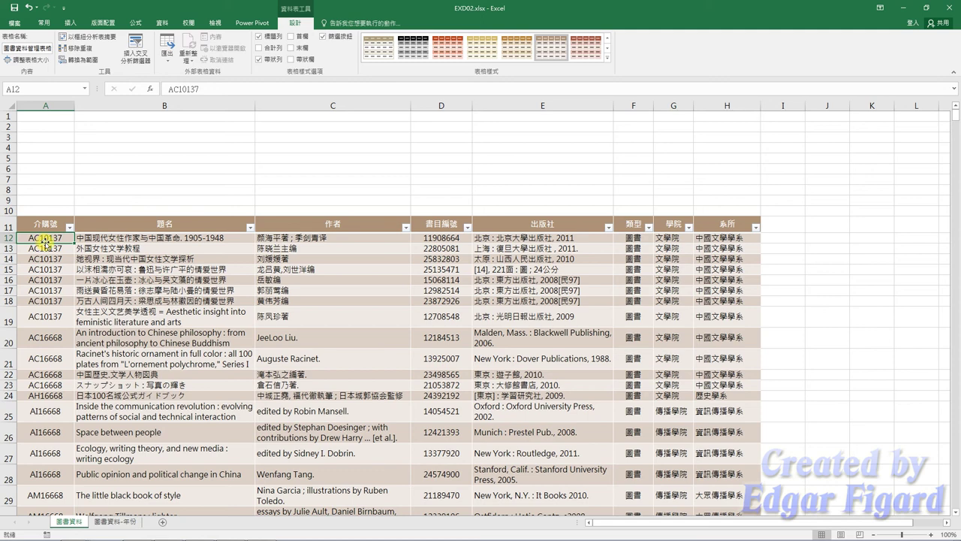
pyautogui.click(196, 23)
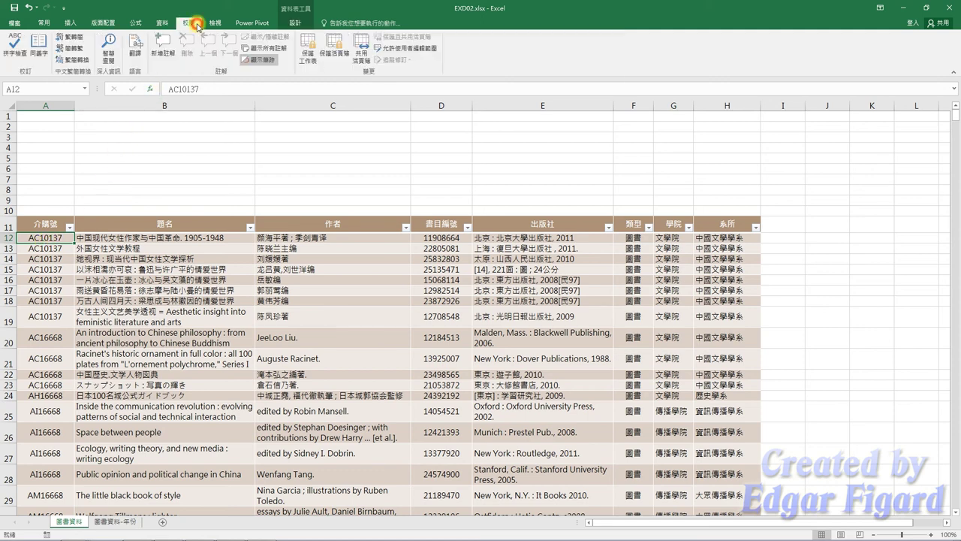
pyautogui.click(215, 23)
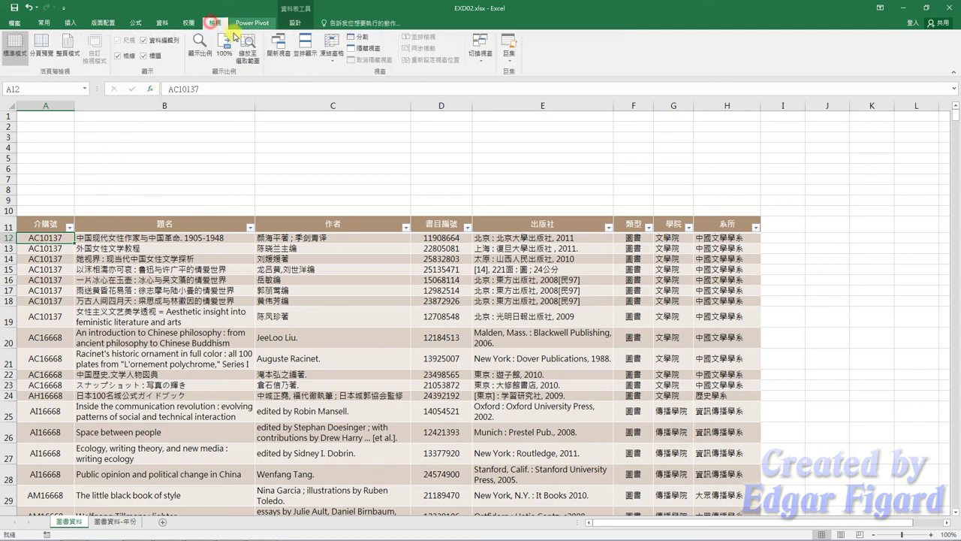
pyautogui.click(332, 59)
pyautogui.click(361, 84)
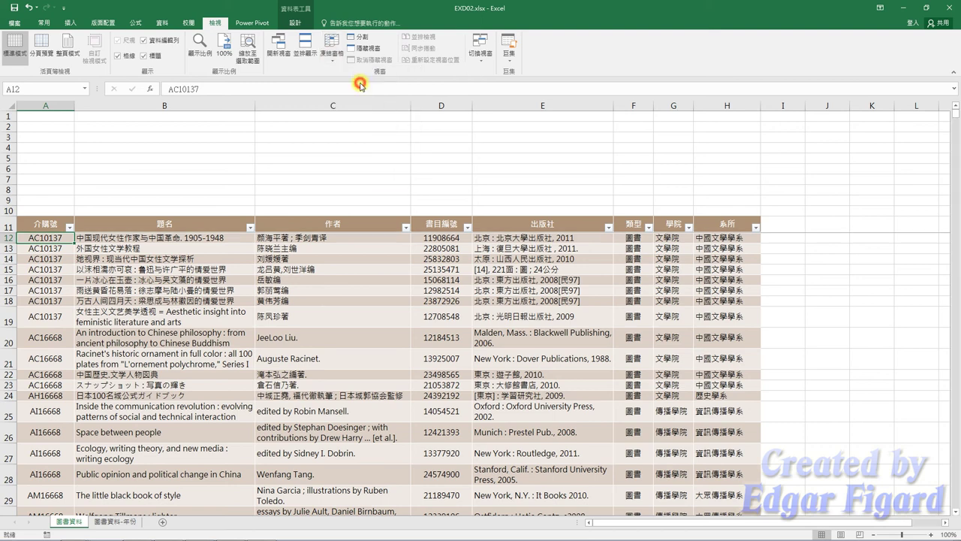
pyautogui.scroll(-2, 178, 248)
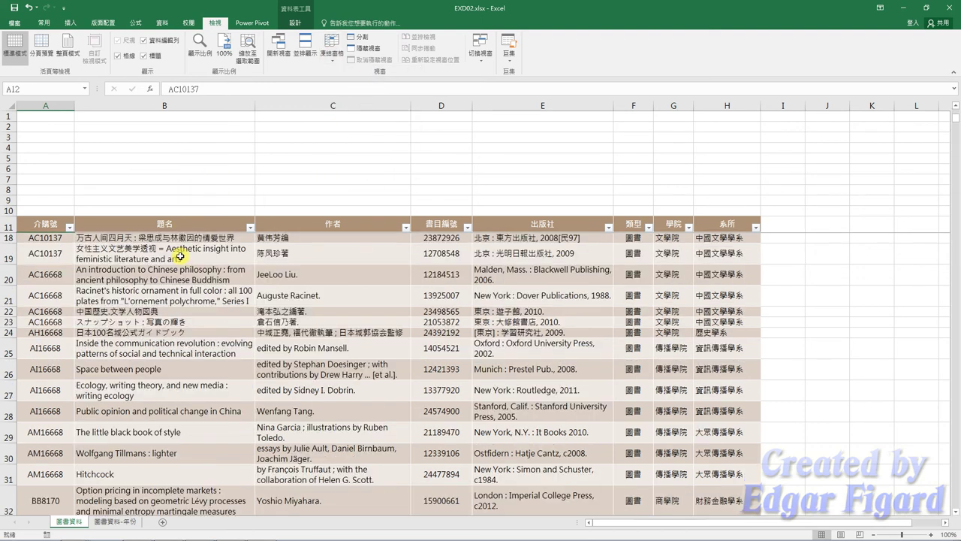
pyautogui.scroll(2, 108, 244)
pyautogui.click(80, 157)
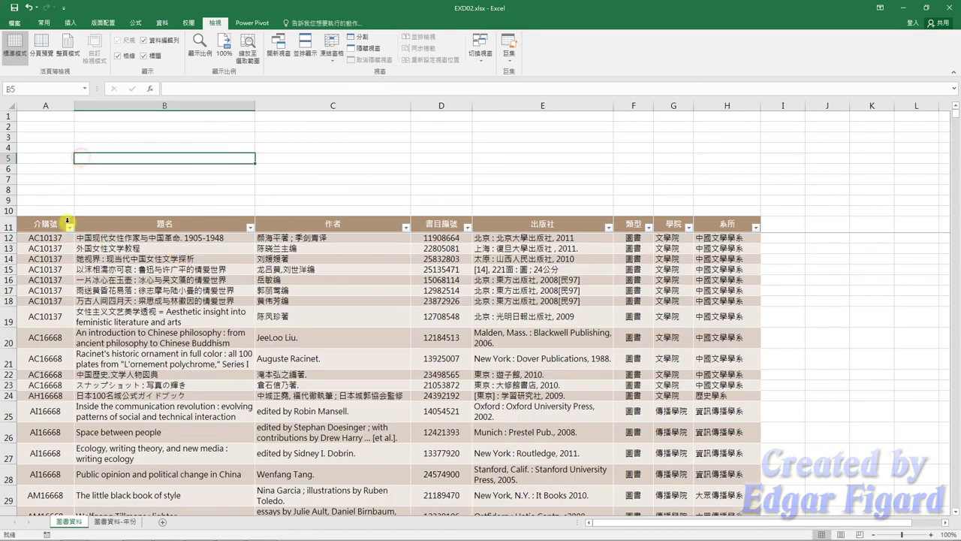
pyautogui.click(54, 247)
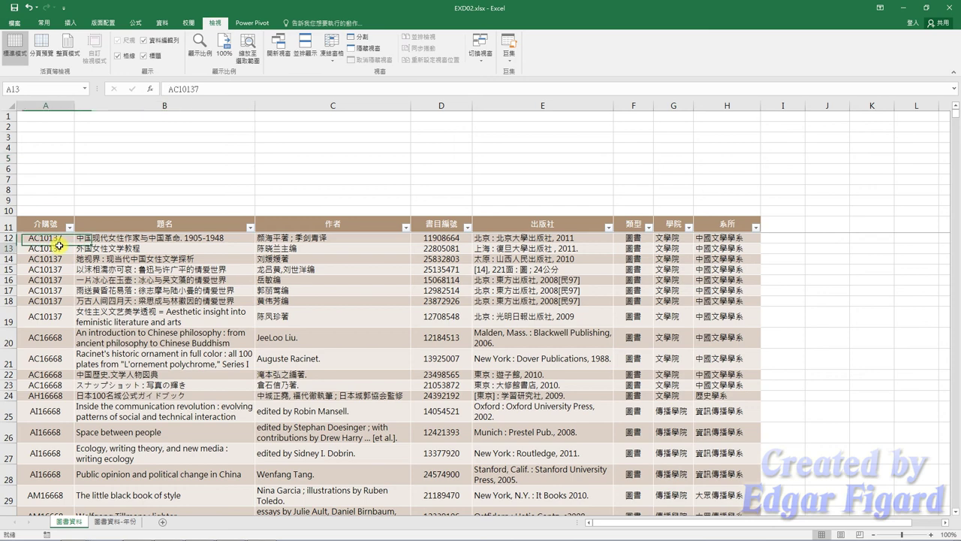
# Insert 學院 and 系所 slicers for the table and place them side by side above it.
pyautogui.click(70, 23)
pyautogui.click(497, 50)
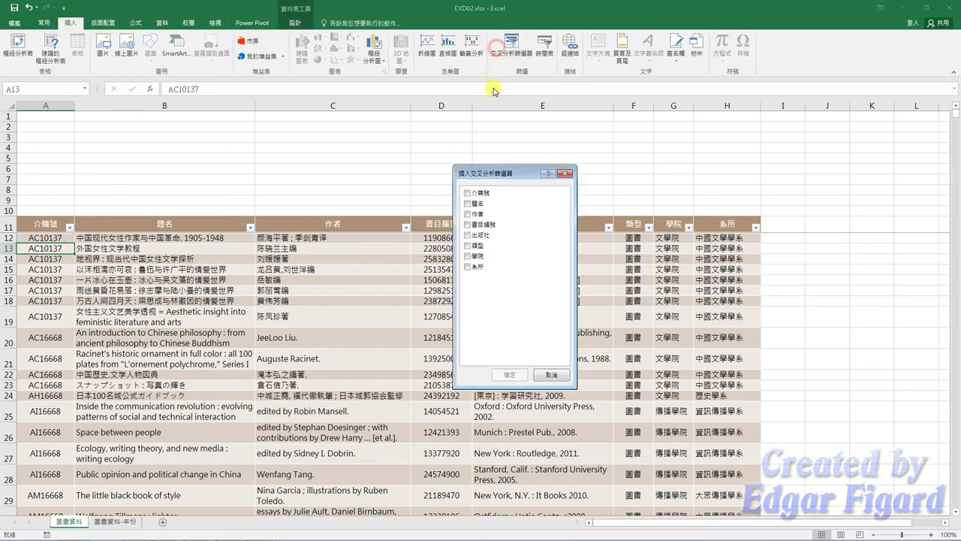
pyautogui.click(467, 256)
pyautogui.click(467, 267)
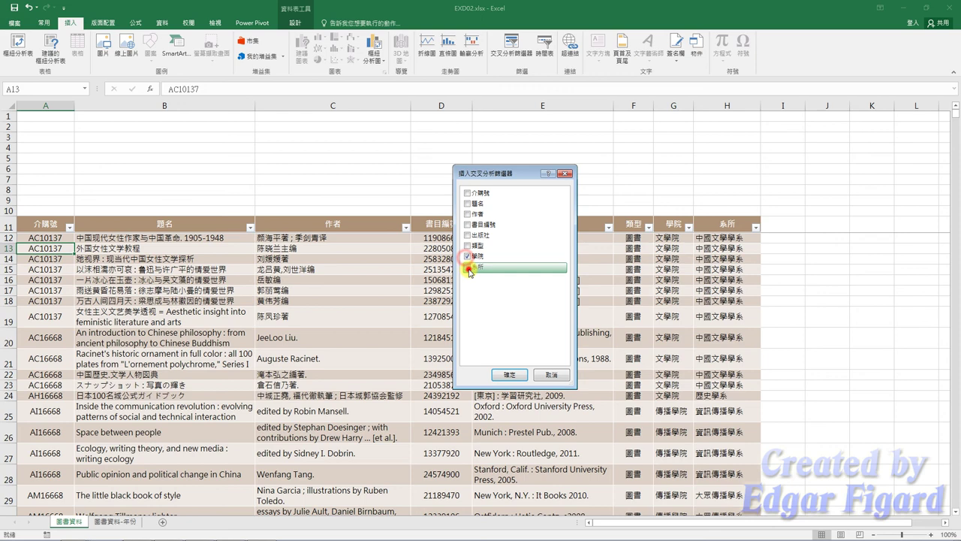
pyautogui.click(509, 374)
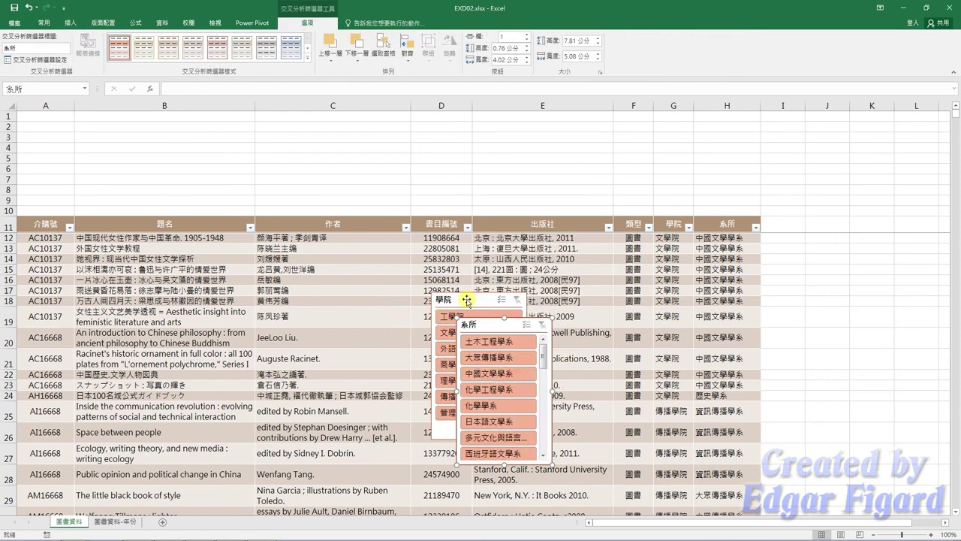
pyautogui.moveTo(447, 317); pyautogui.dragTo(52, 141)
pyautogui.moveTo(482, 323); pyautogui.dragTo(370, 138)
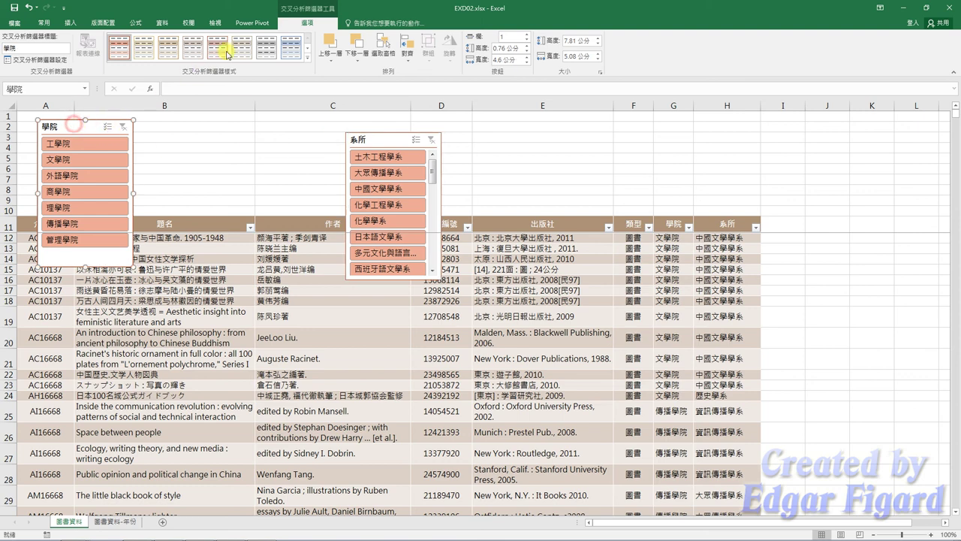
# Set the 學院 slicer to 2 columns, 5 cm high and 7 cm wide.
pyautogui.click(508, 35)
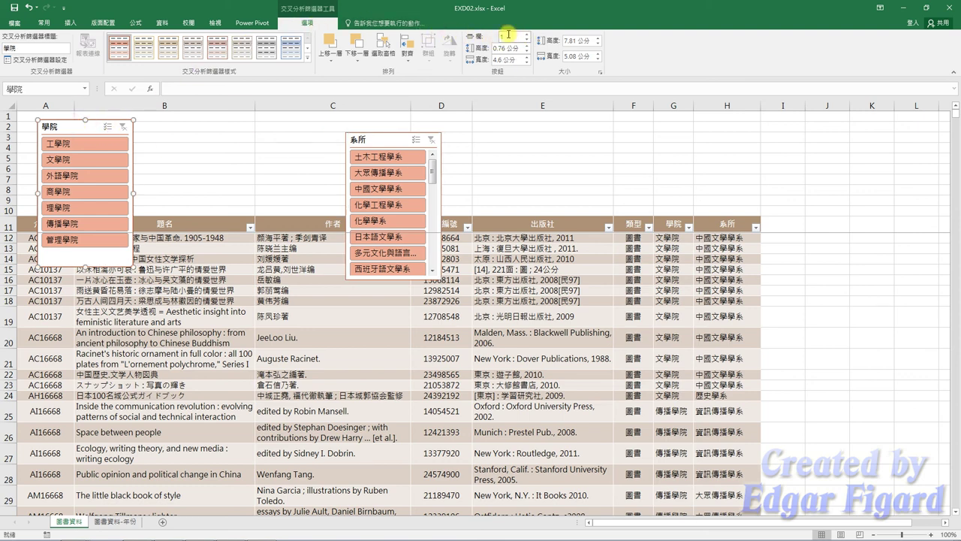
pyautogui.press('BackSpace')
pyautogui.write('1')
pyautogui.click(571, 40)
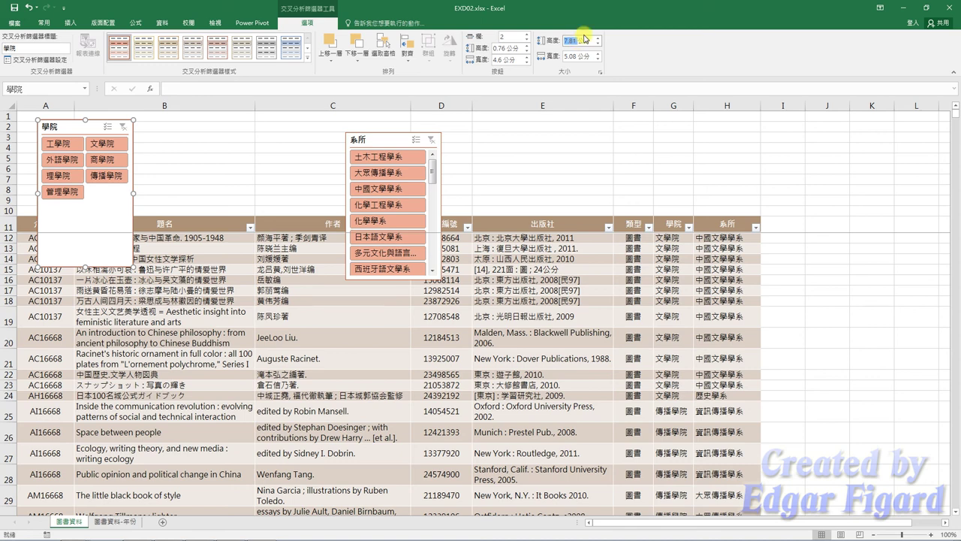
pyautogui.write('5')
pyautogui.press('Return')
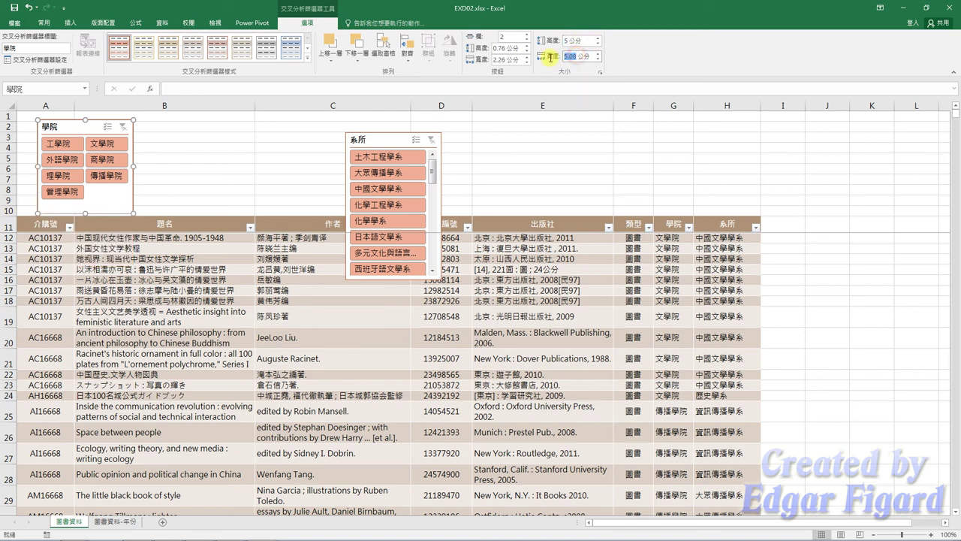
pyautogui.write('7')
pyautogui.press('Return')
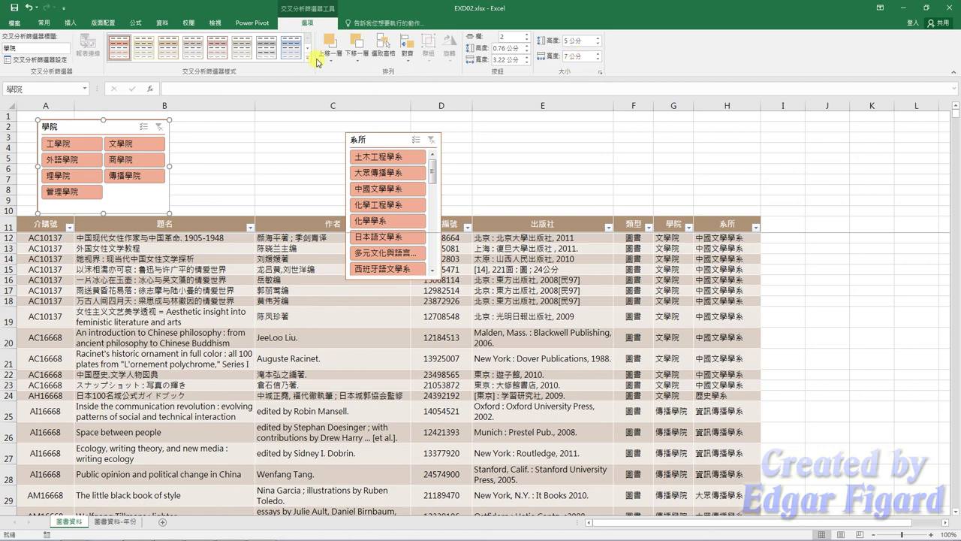
# Give the 學院 slicer the brown dark style and position it at the sheet's top left.
pyautogui.click(306, 61)
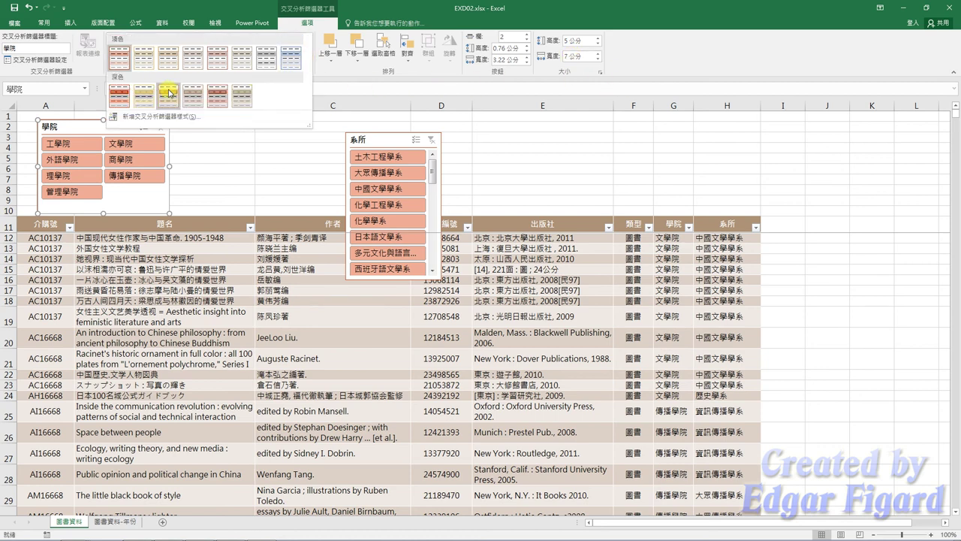
pyautogui.click(170, 93)
pyautogui.moveTo(129, 127); pyautogui.dragTo(116, 121)
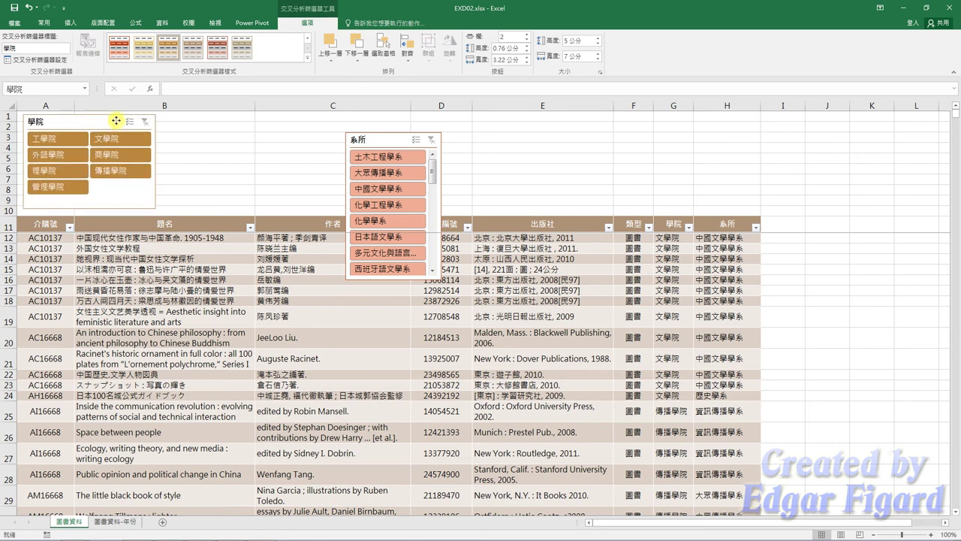
pyautogui.moveTo(115, 120); pyautogui.dragTo(116, 123)
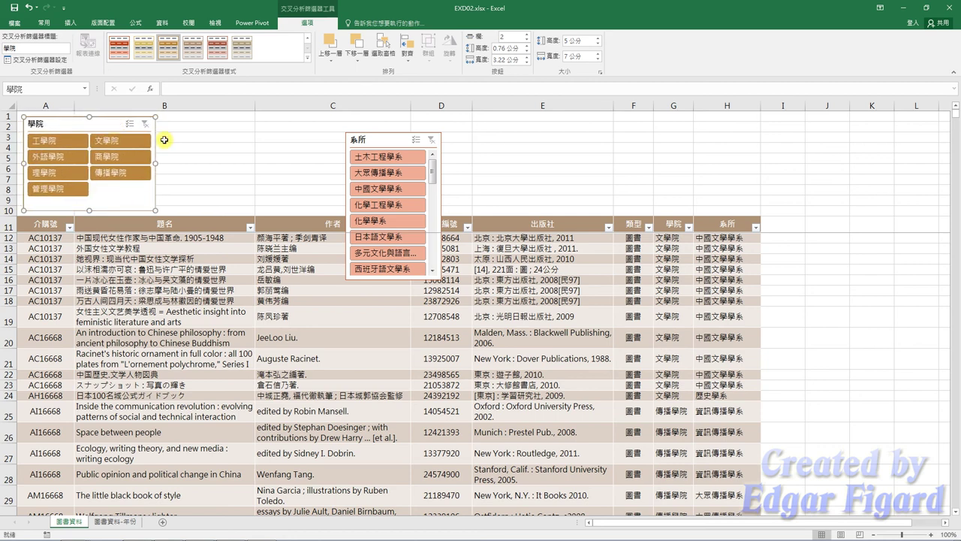
pyautogui.click(385, 140)
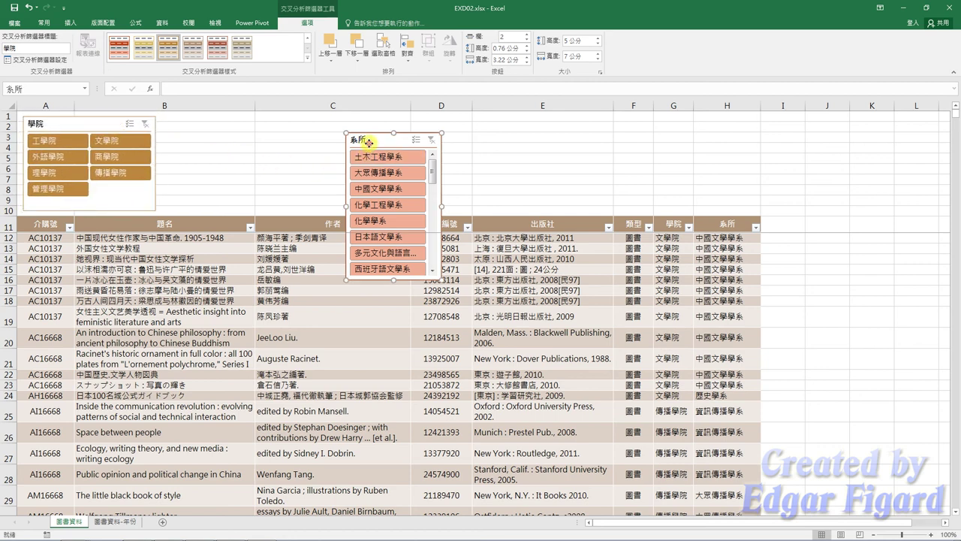
# Set the 系所 slicer to 6 columns, 5 × 27 cm, fifth dark style, placed beside 學院.
pyautogui.click(508, 36)
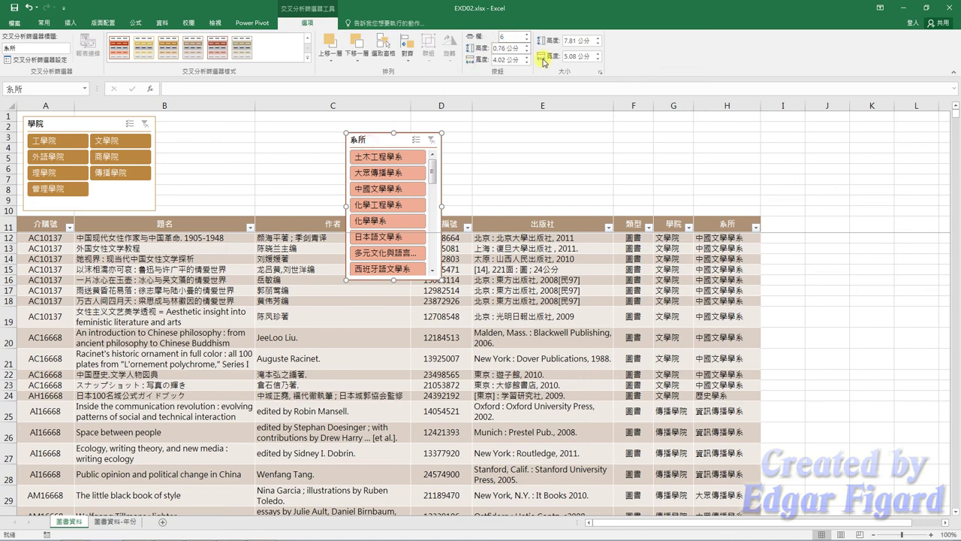
pyautogui.click(584, 43)
pyautogui.write('5')
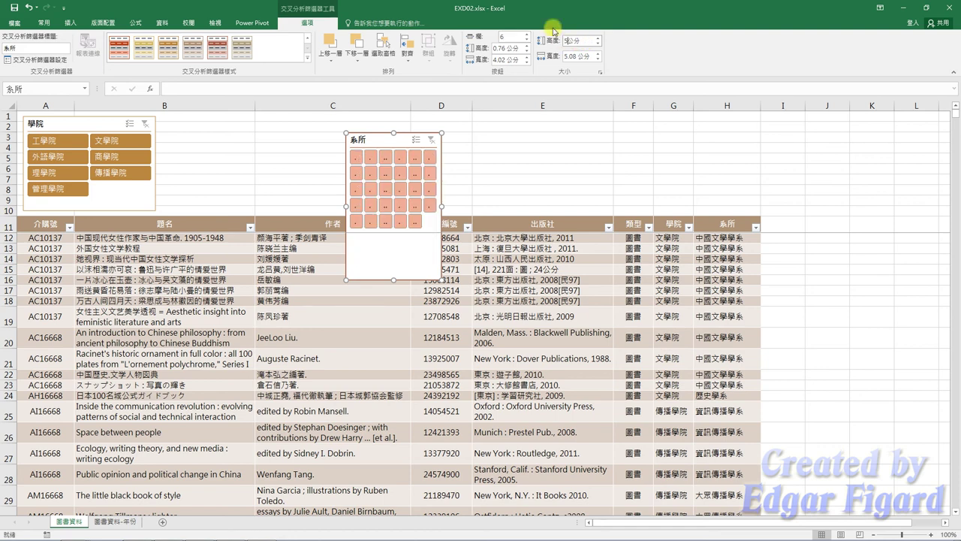
pyautogui.press('Return')
pyautogui.click(580, 56)
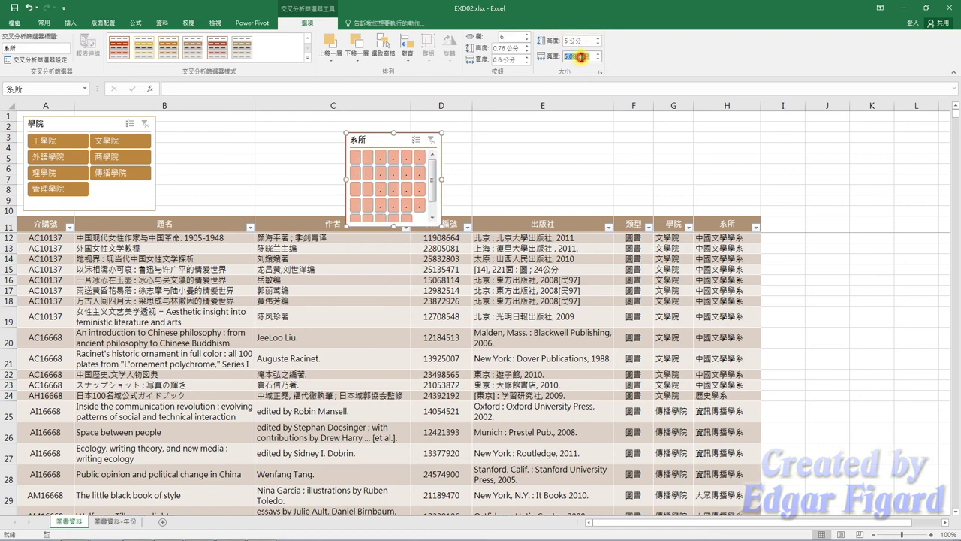
pyautogui.click(578, 58)
pyautogui.click(308, 59)
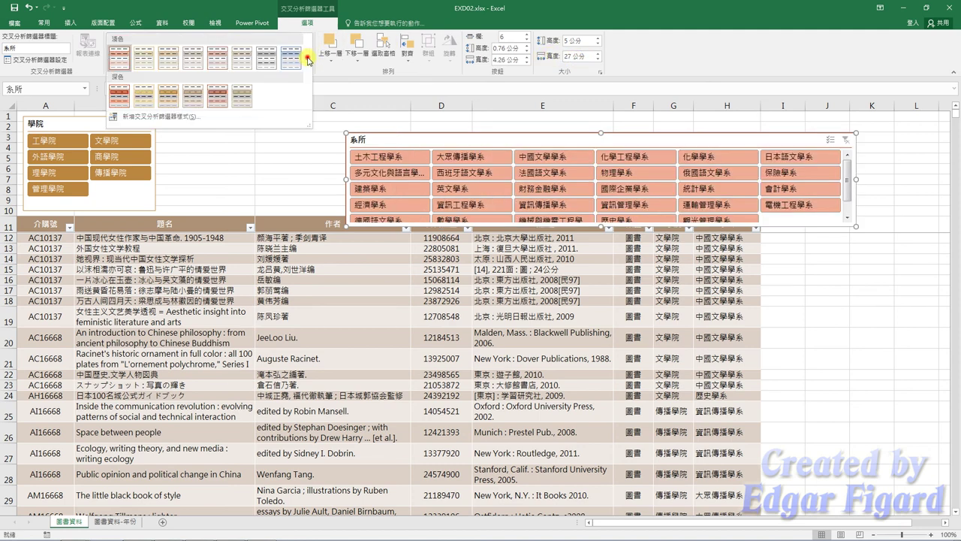
pyautogui.click(217, 92)
pyautogui.moveTo(369, 138); pyautogui.dragTo(186, 124)
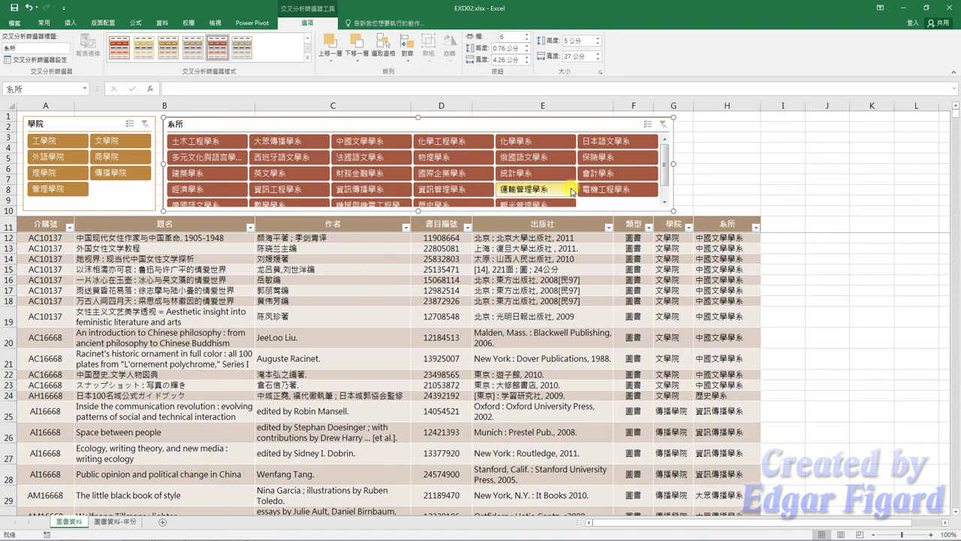
# Use the slicers to show 管理學院 books from 統計學系 and 資訊管理學系, 41 records.
pyautogui.click(75, 189)
pyautogui.click(223, 143)
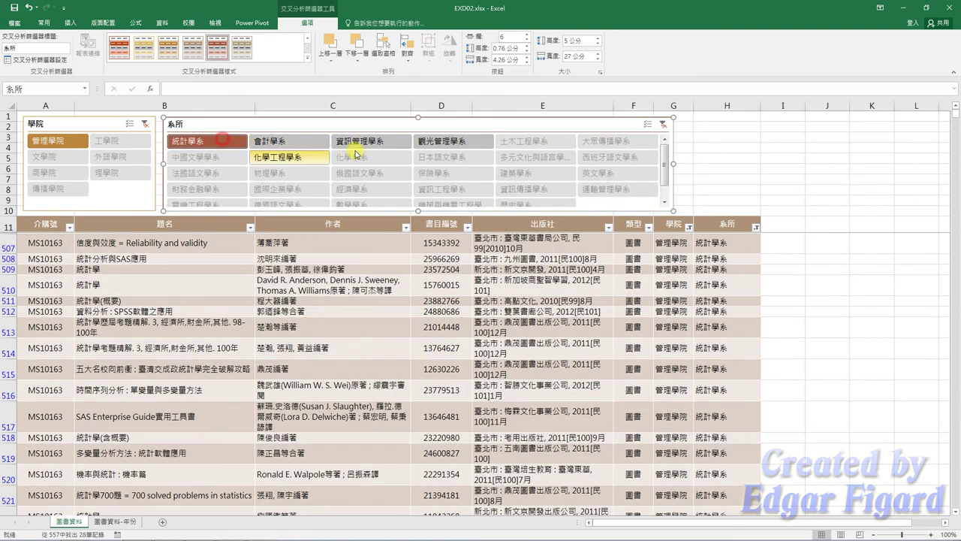
pyautogui.keyDown('ctrl'); pyautogui.click(375, 144); pyautogui.keyUp('ctrl')
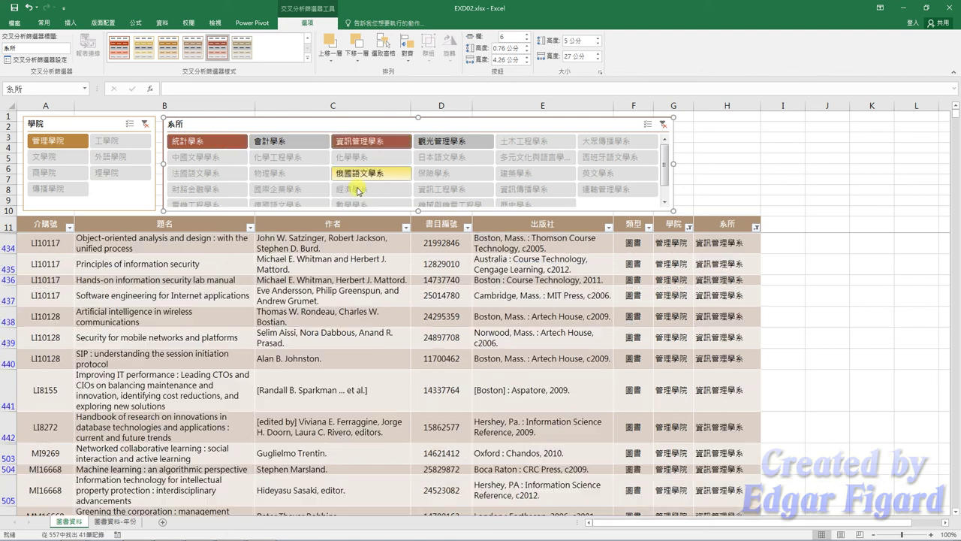
pyautogui.click(250, 228)
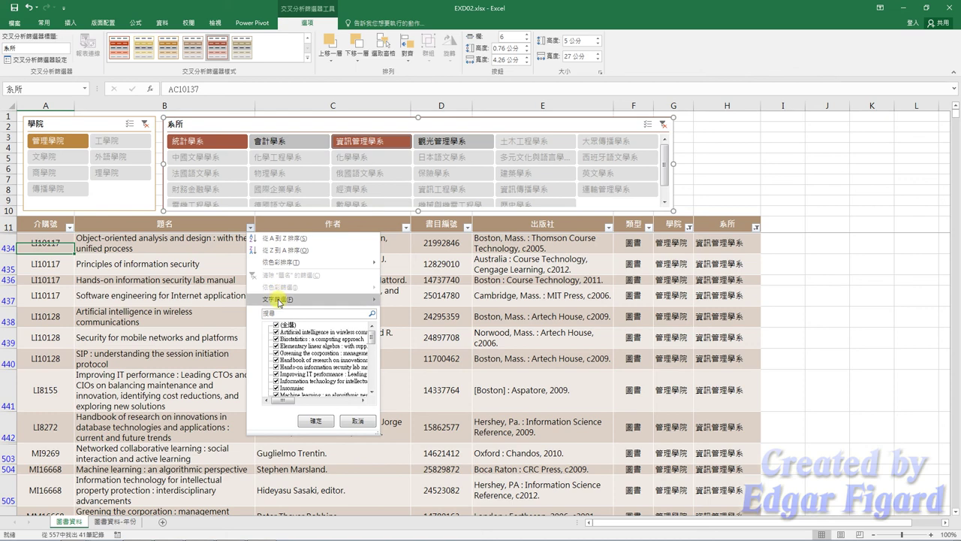
# Apply a custom 題名 filter: contains Network or contains 模式, leaving four books.
pyautogui.moveTo(278, 299)
pyautogui.click(413, 361)
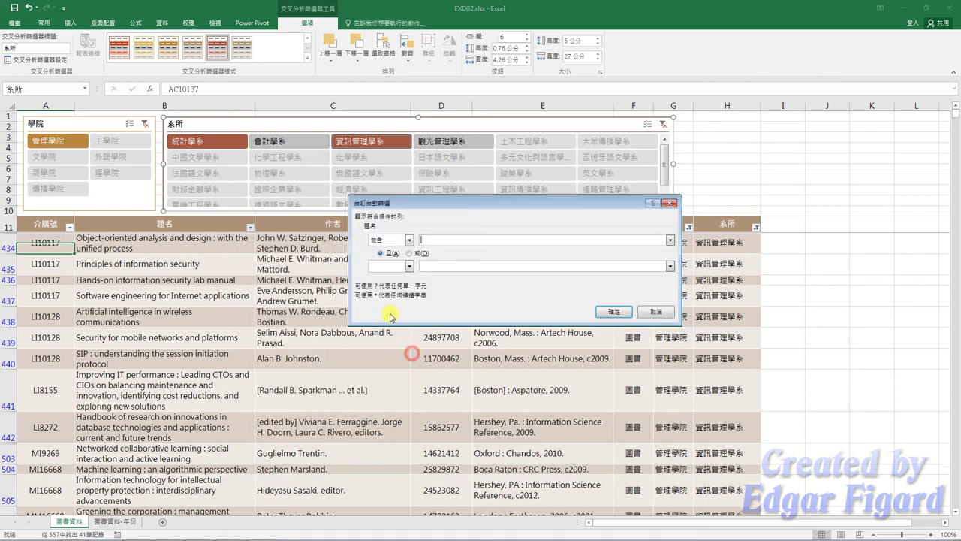
pyautogui.click(431, 241)
pyautogui.write('Network')
pyautogui.click(409, 265)
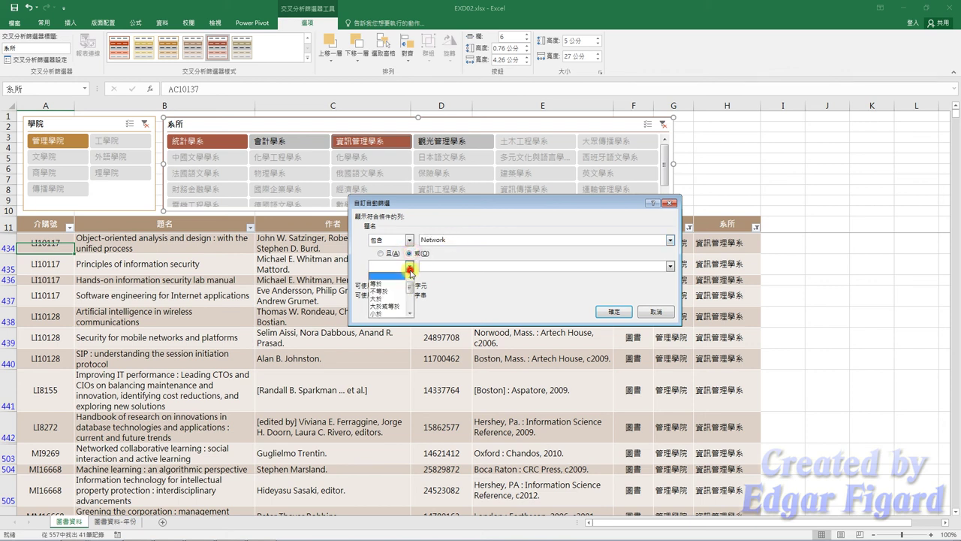
pyautogui.moveTo(412, 284); pyautogui.dragTo(414, 306)
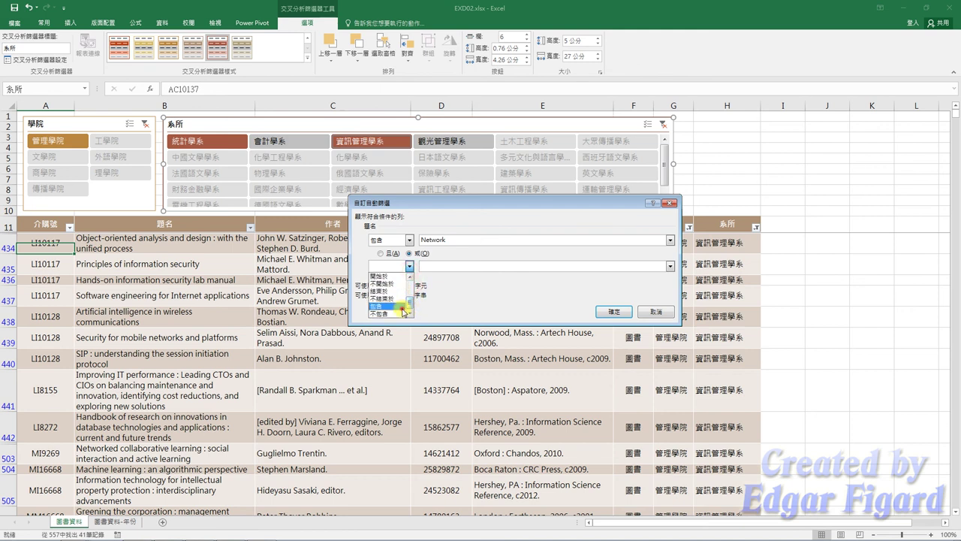
pyautogui.click(378, 305)
pyautogui.click(442, 265)
pyautogui.write('網')
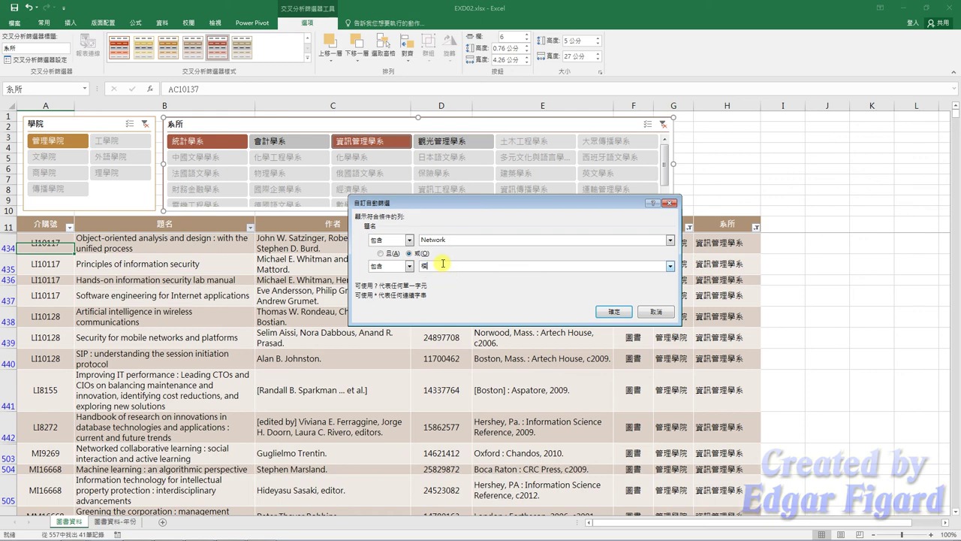
pyautogui.write('式')
pyautogui.click(611, 313)
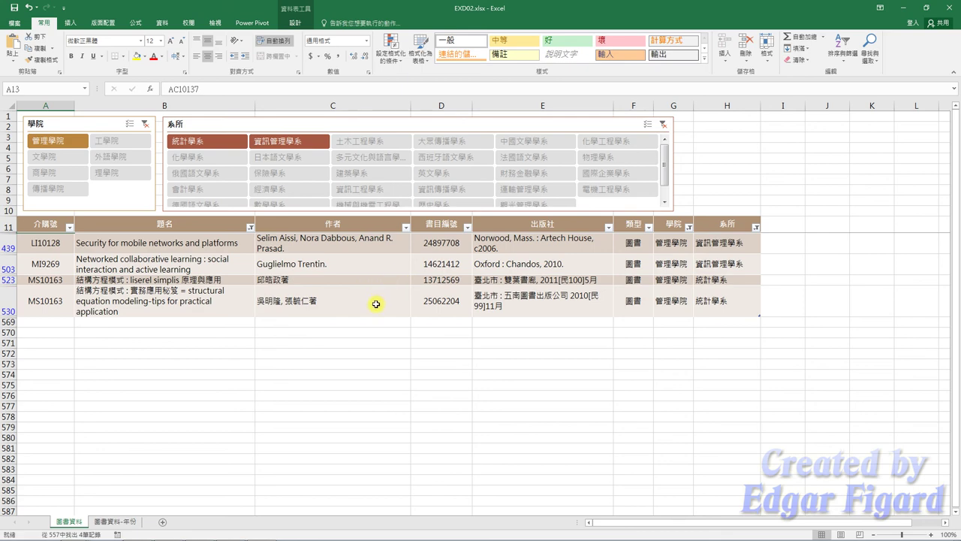
# On the 圖書資料-年份 sheet, apply the first light table style, then convert the table to a range.
pyautogui.click(133, 526)
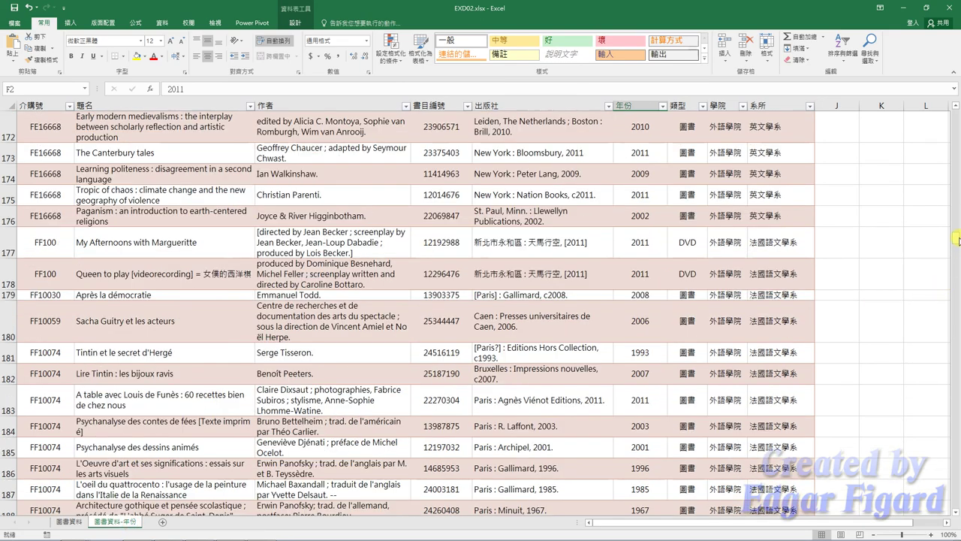
pyautogui.moveTo(959, 239); pyautogui.dragTo(956, 120)
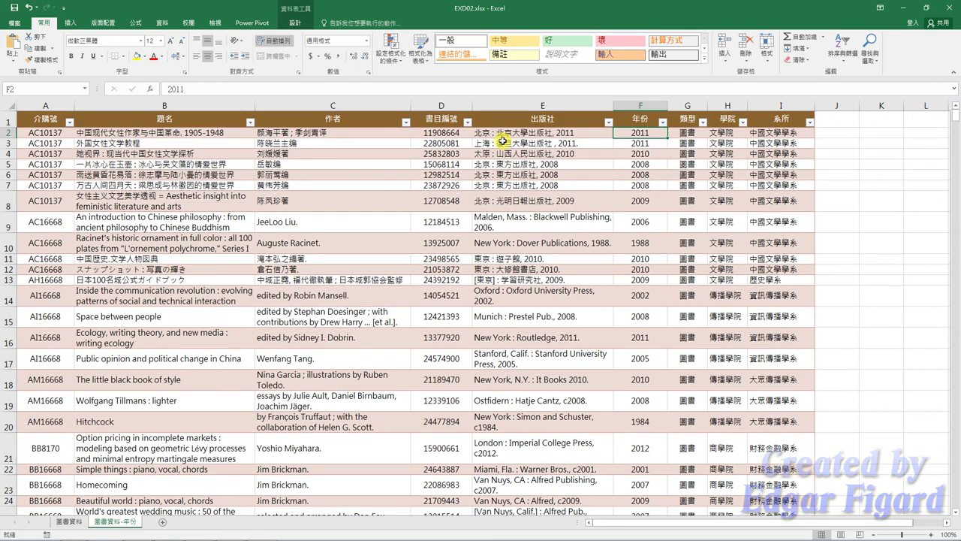
pyautogui.click(502, 141)
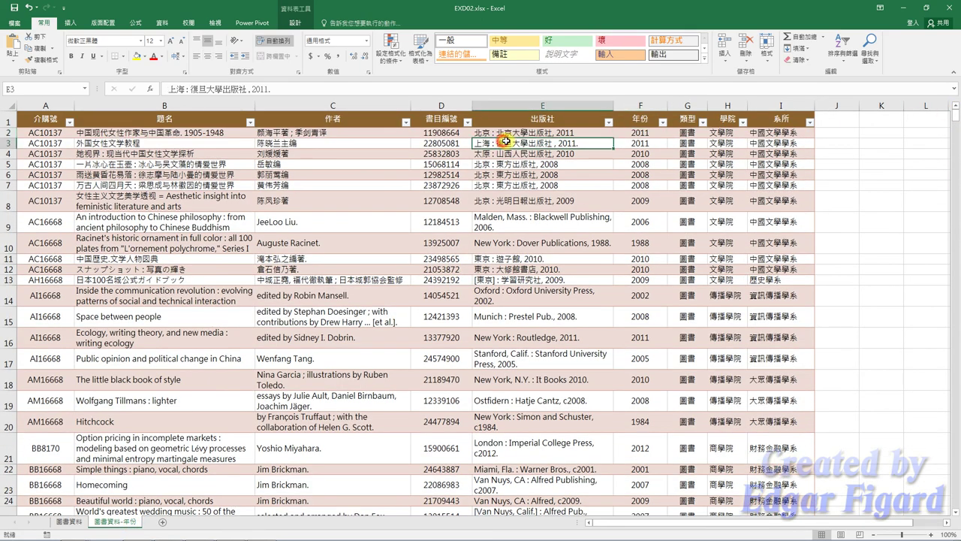
pyautogui.click(285, 22)
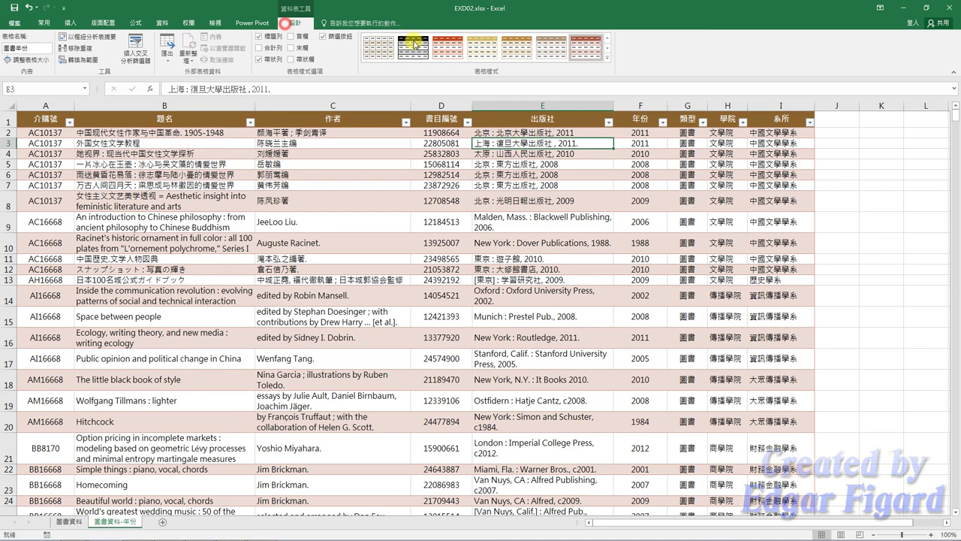
pyautogui.click(608, 64)
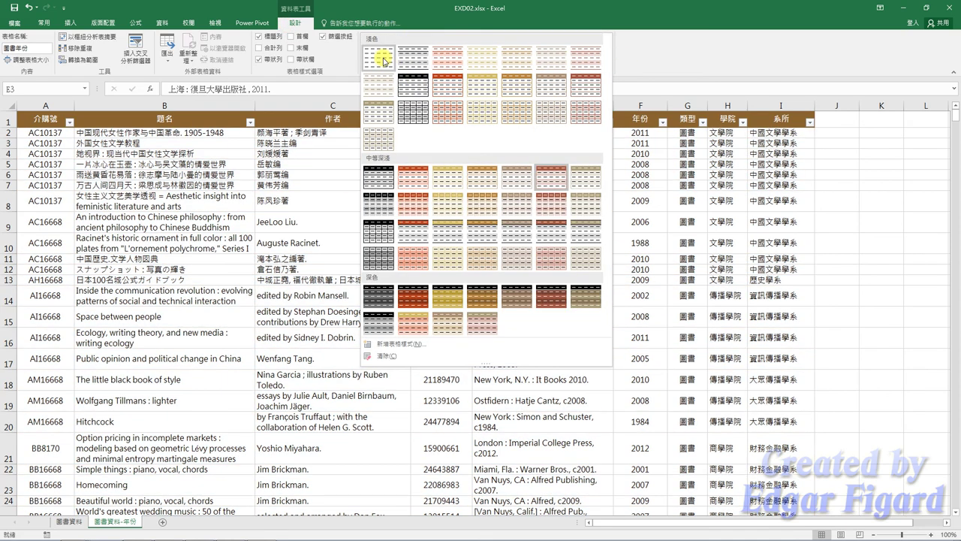
pyautogui.click(384, 60)
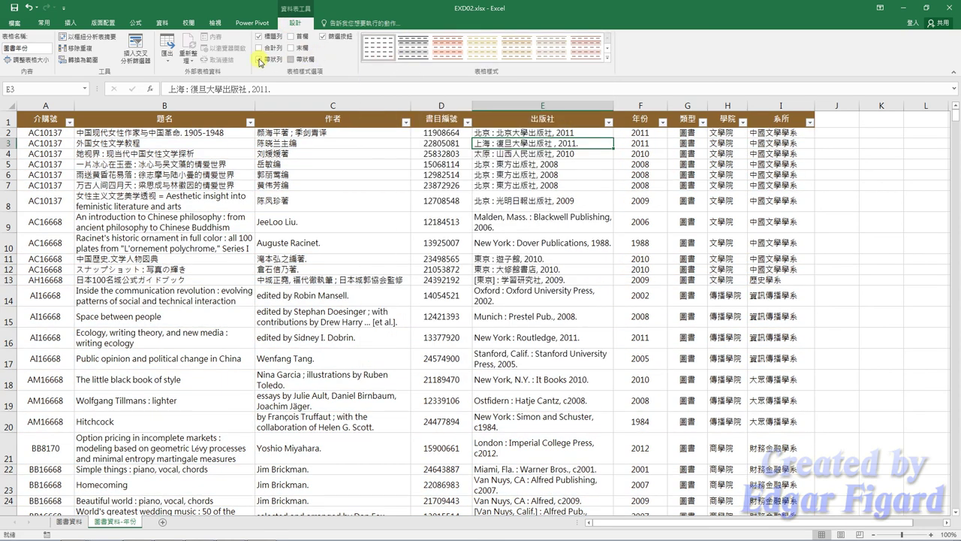
pyautogui.click(79, 59)
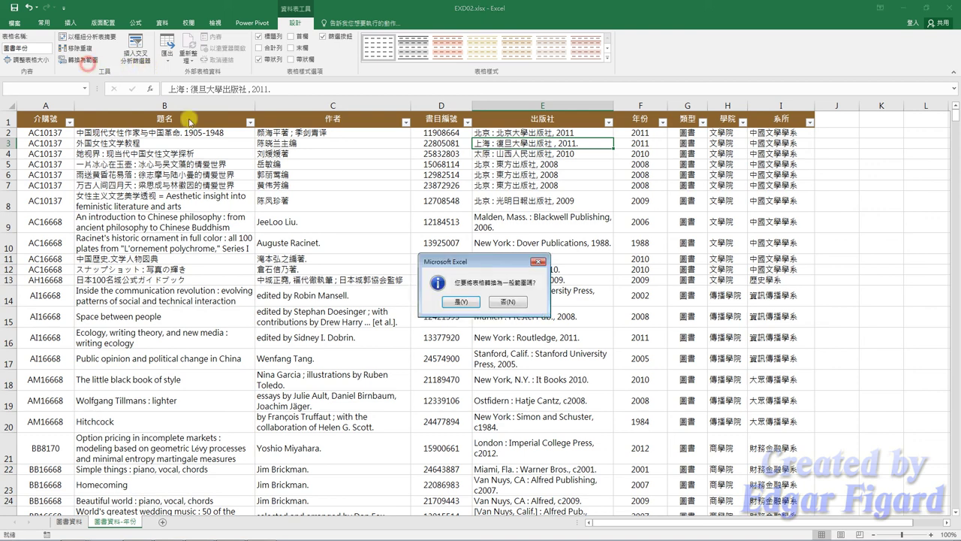
pyautogui.click(469, 302)
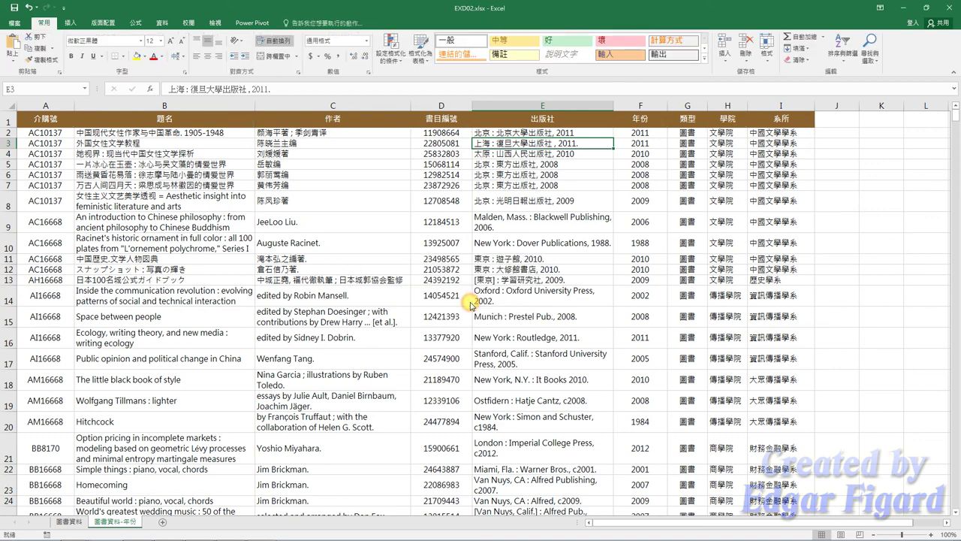
# Select all book records from A2 across to column I and down to the last row.
pyautogui.click(406, 278)
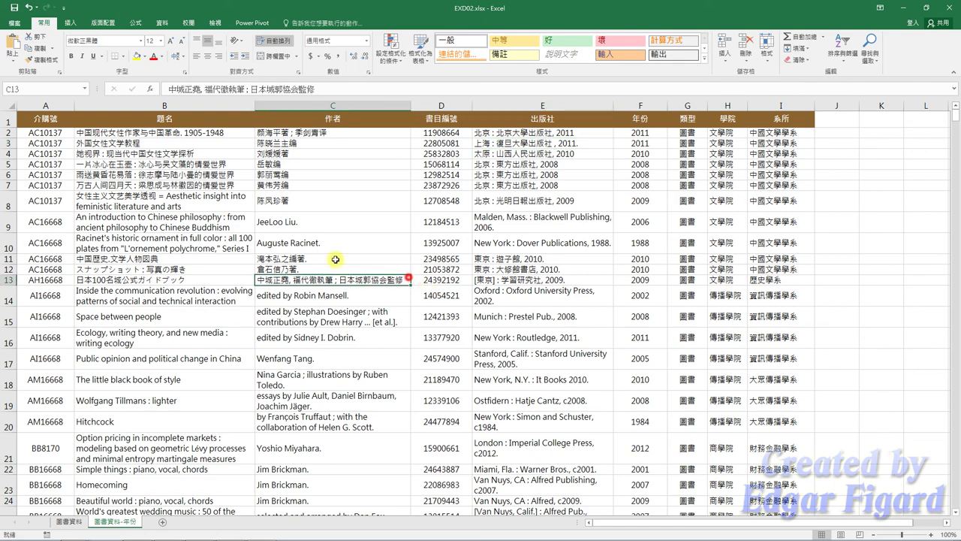
pyautogui.click(63, 131)
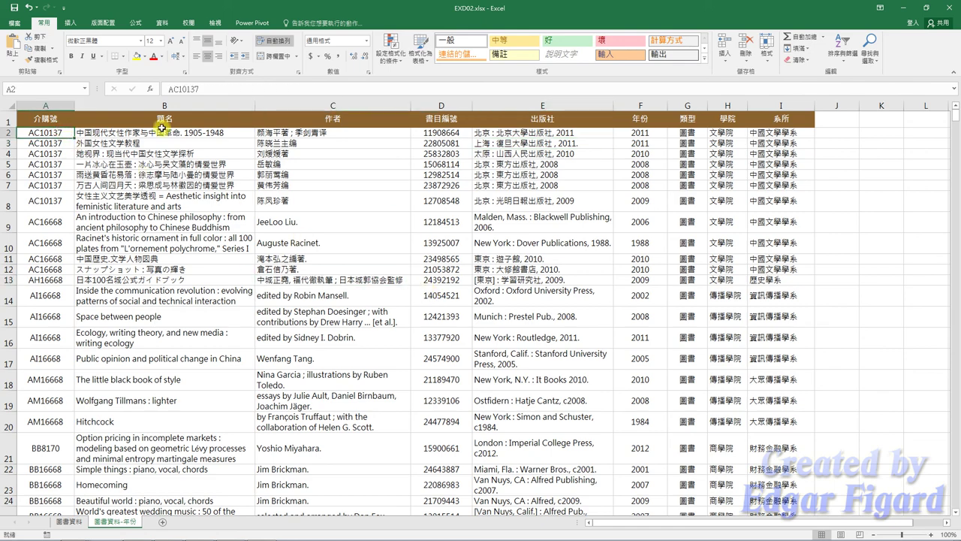
pyautogui.hotkey('ctrl', 'shift', 'Right')
pyautogui.hotkey('ctrl', 'shift', 'Down')
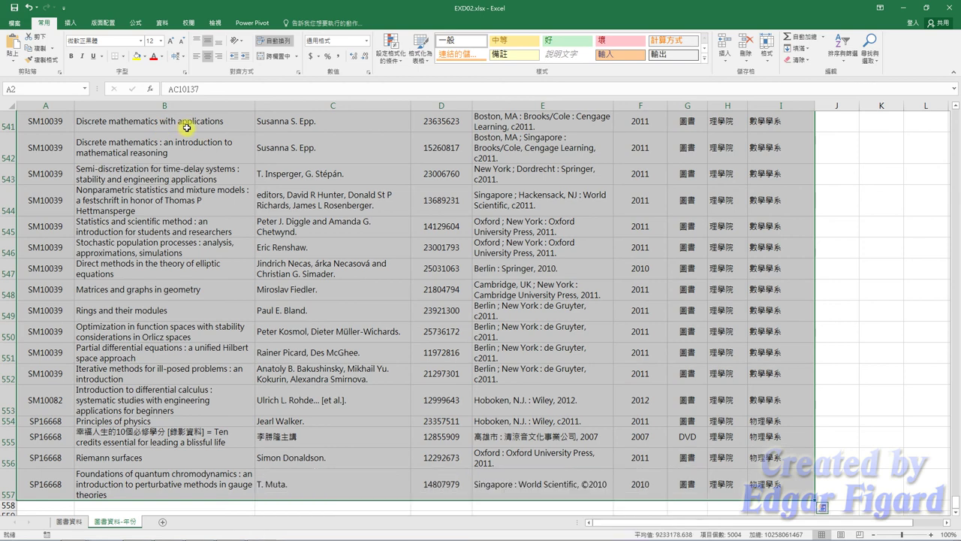
# Begin a new conditional formatting rule using a formula to determine which cells to format.
pyautogui.click(377, 59)
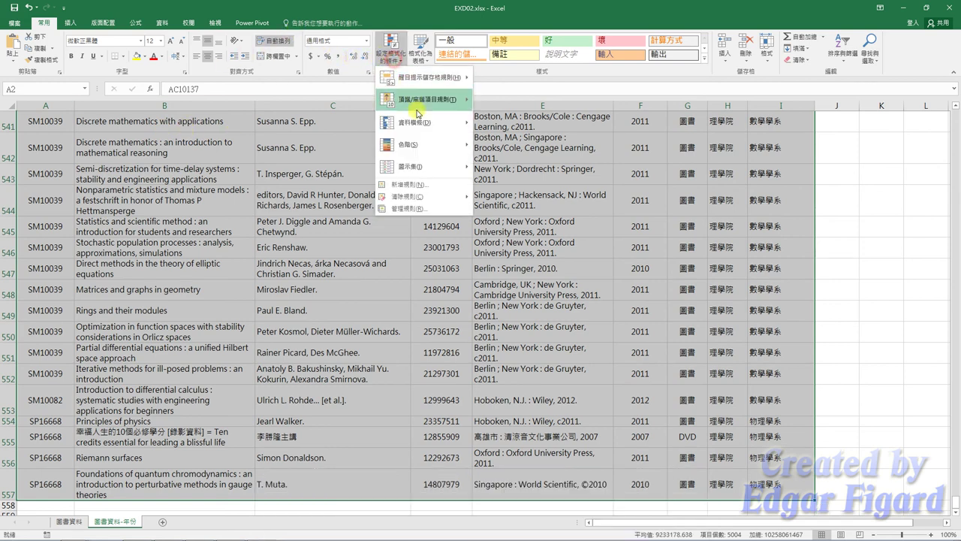
pyautogui.click(409, 239)
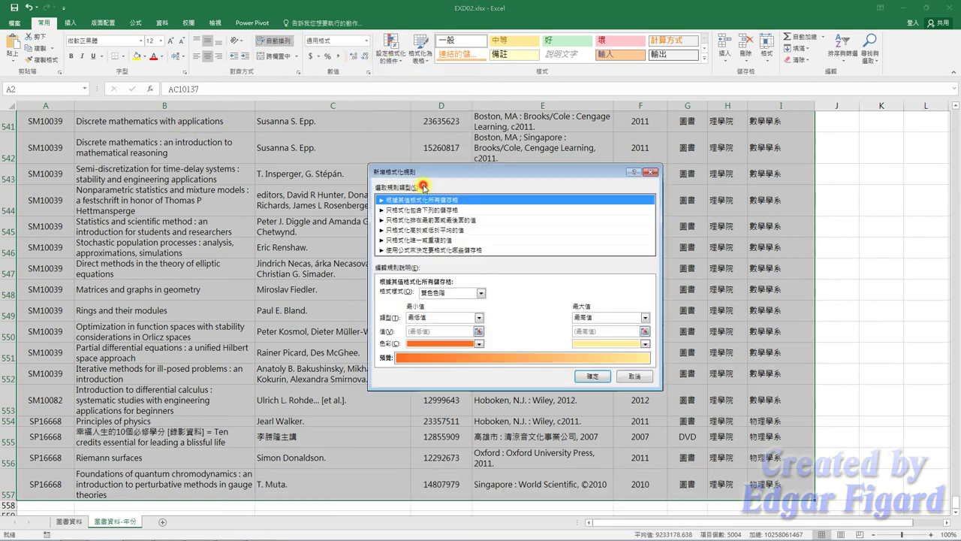
pyautogui.click(444, 250)
pyautogui.click(449, 293)
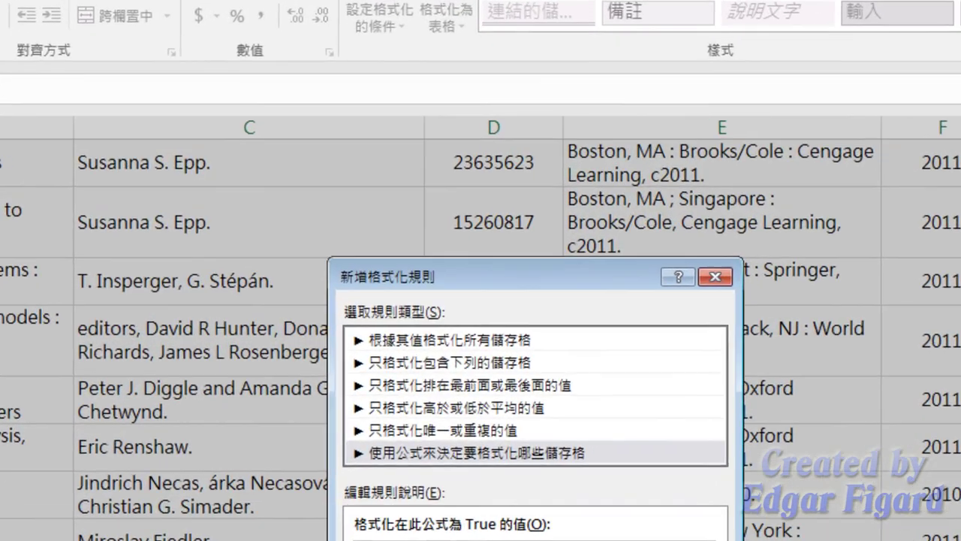
# In Notepad's 204公式.txt, select the =AND($F2>=2010,RIGHT($A2,4)="6668",...) rule formula.
pyautogui.click(198, 530)
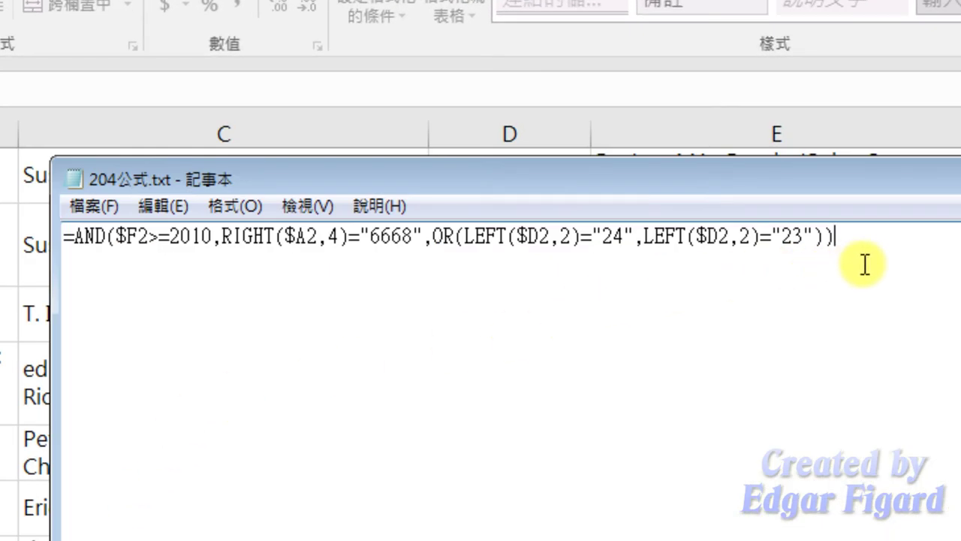
pyautogui.moveTo(868, 233); pyautogui.dragTo(52, 262)
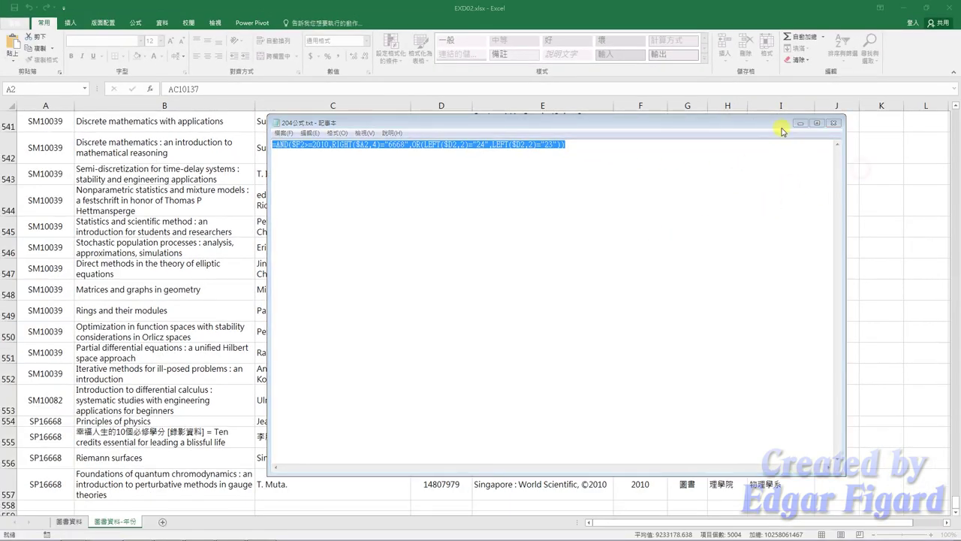
# Paste the prepared AND formula into the new rule's formula box.
pyautogui.click(799, 123)
pyautogui.click(439, 295)
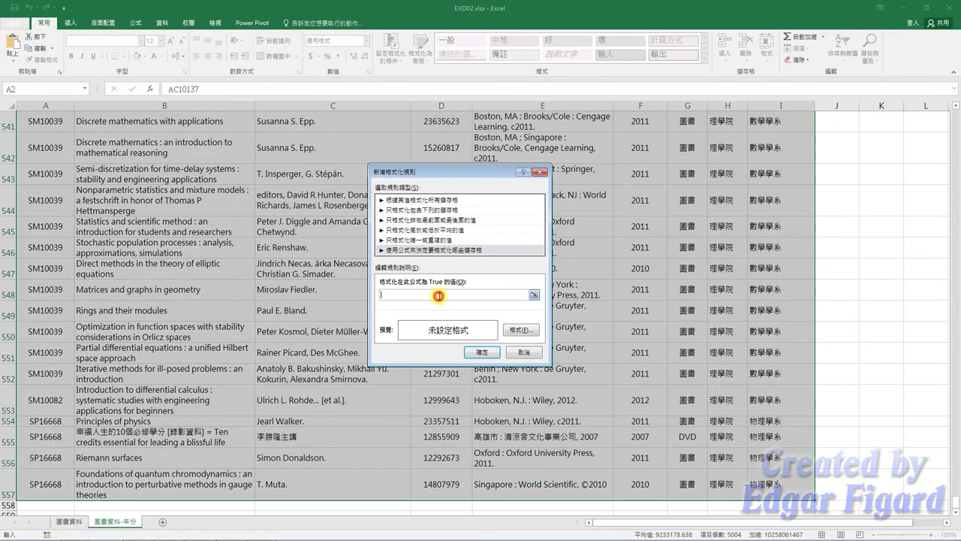
pyautogui.hotkey('ctrl', 'v')
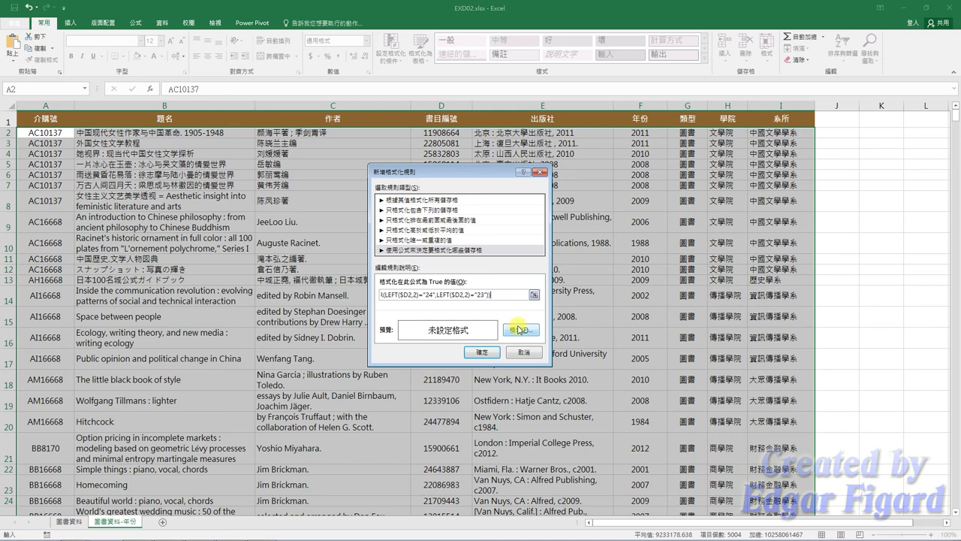
# Format matching rows with bold brown text on a tan fill and apply the rule.
pyautogui.click(518, 329)
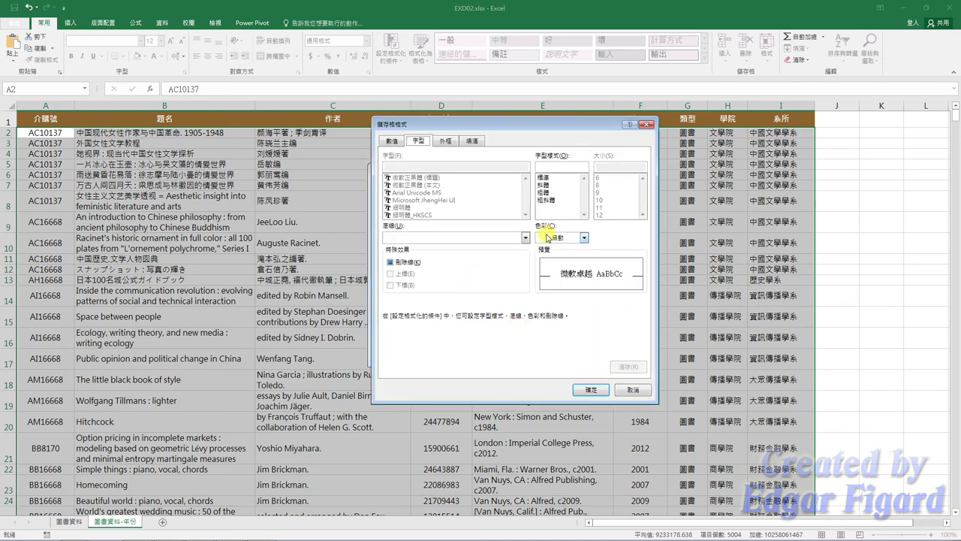
pyautogui.click(550, 193)
pyautogui.click(584, 237)
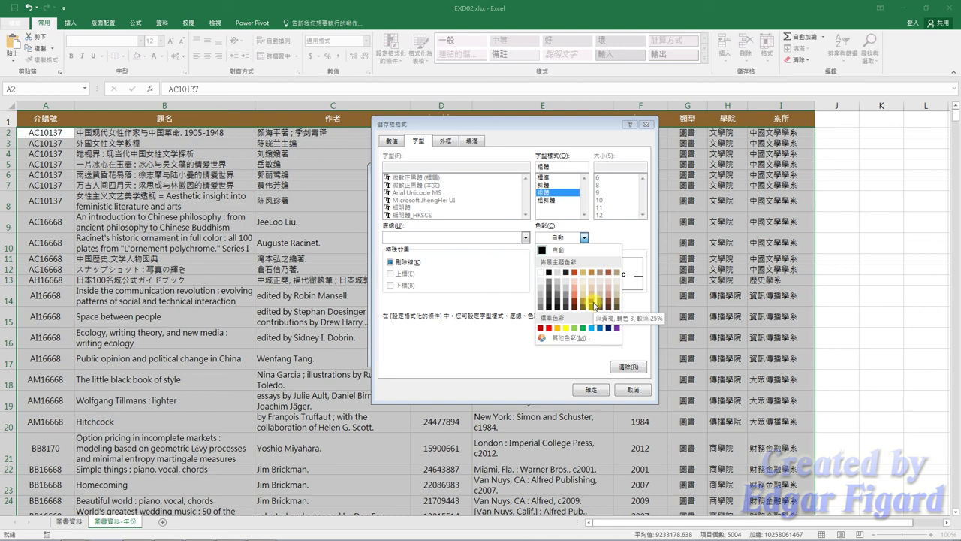
pyautogui.click(594, 304)
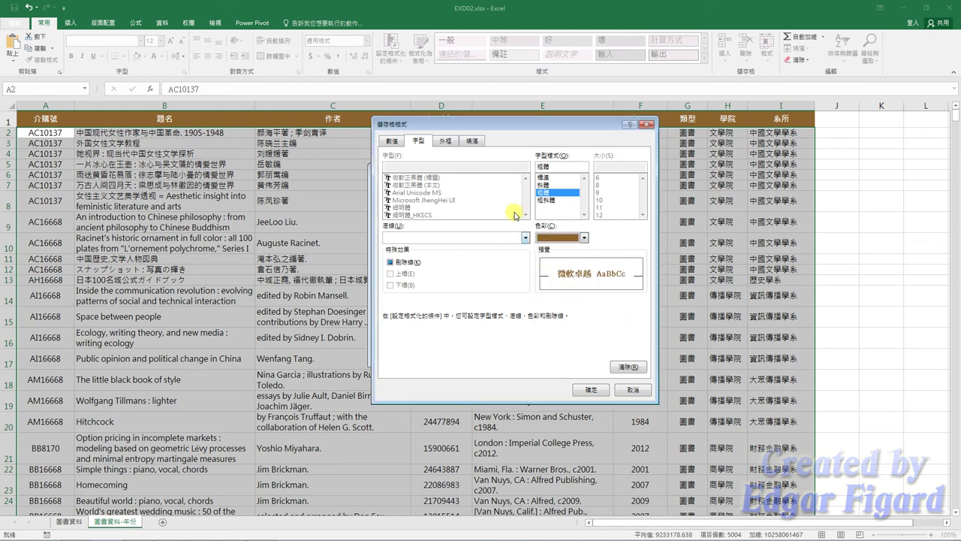
pyautogui.click(478, 142)
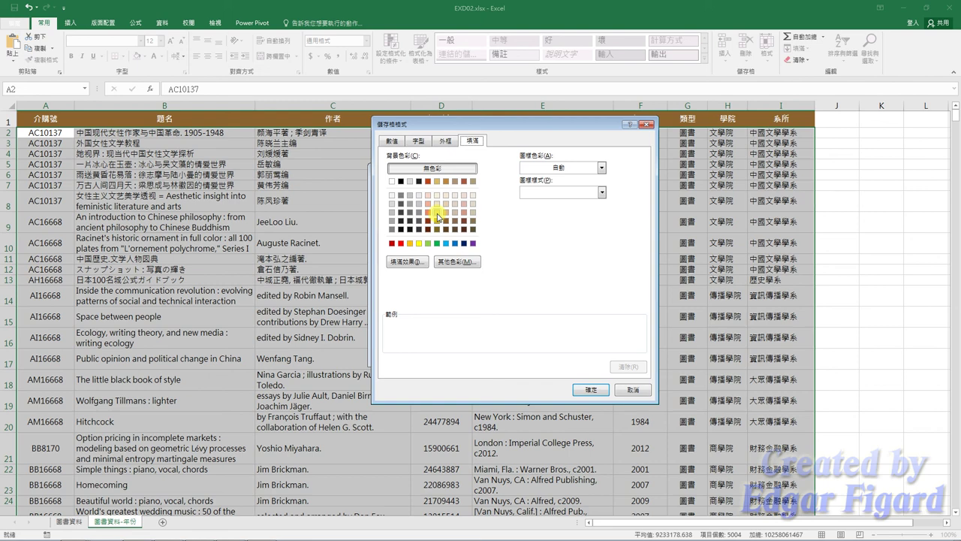
pyautogui.click(437, 212)
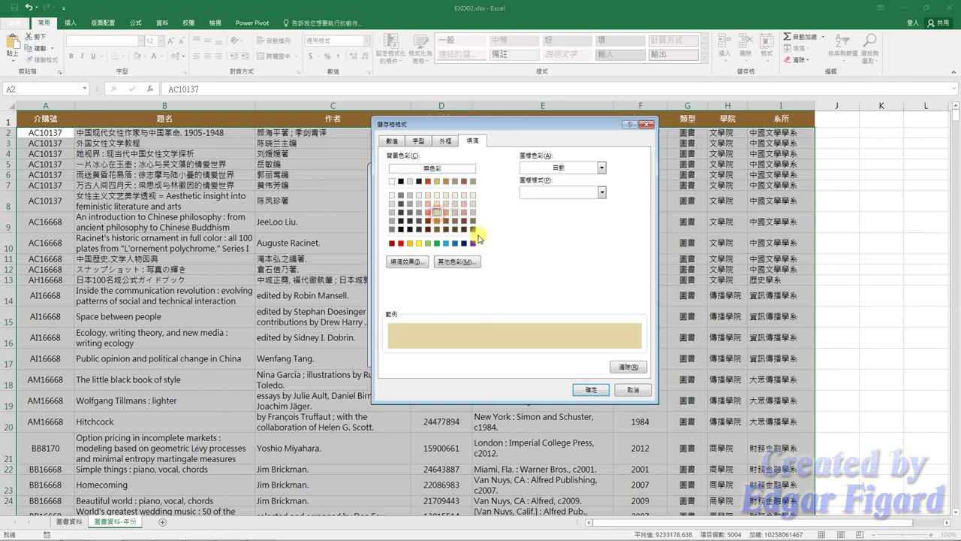
pyautogui.click(590, 388)
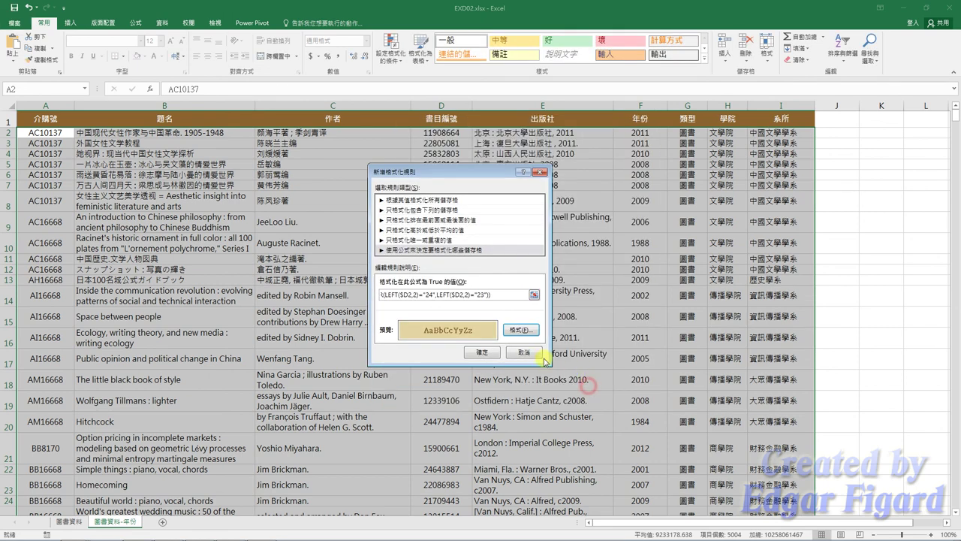
pyautogui.click(486, 350)
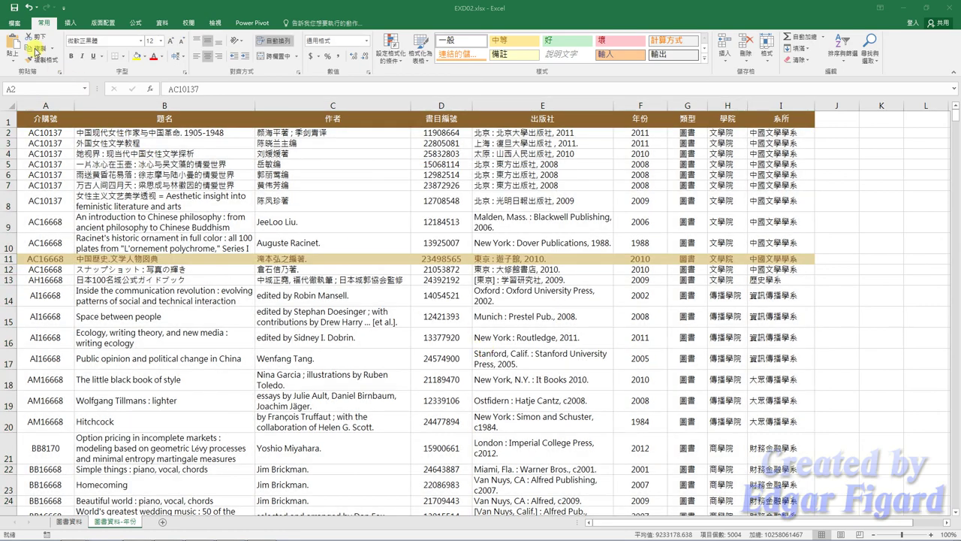
# Save As into the EX02 folder under the name EXa02.xlsx, then minimize Excel.
pyautogui.click(21, 24)
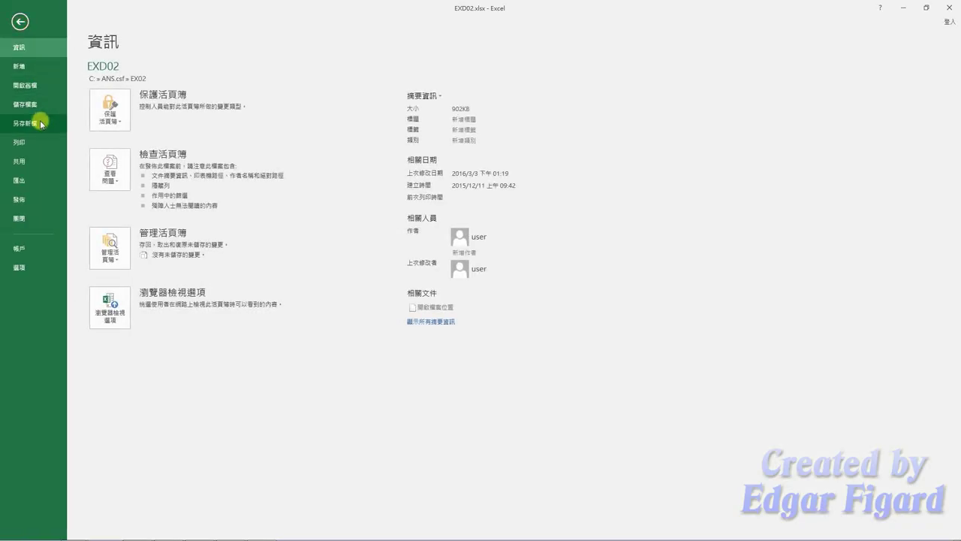
pyautogui.click(41, 124)
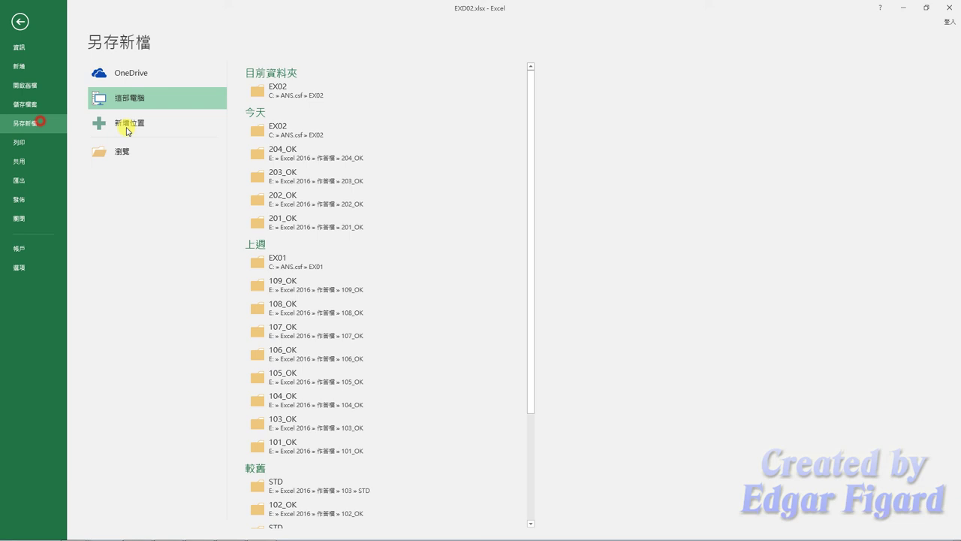
pyautogui.click(280, 96)
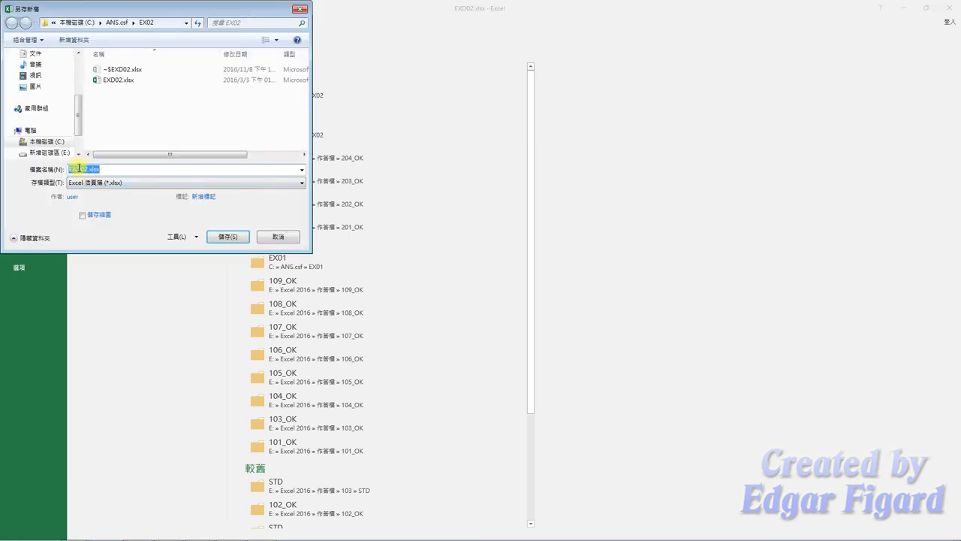
pyautogui.click(81, 169)
pyautogui.press('BackSpace')
pyautogui.write('a')
pyautogui.click(240, 235)
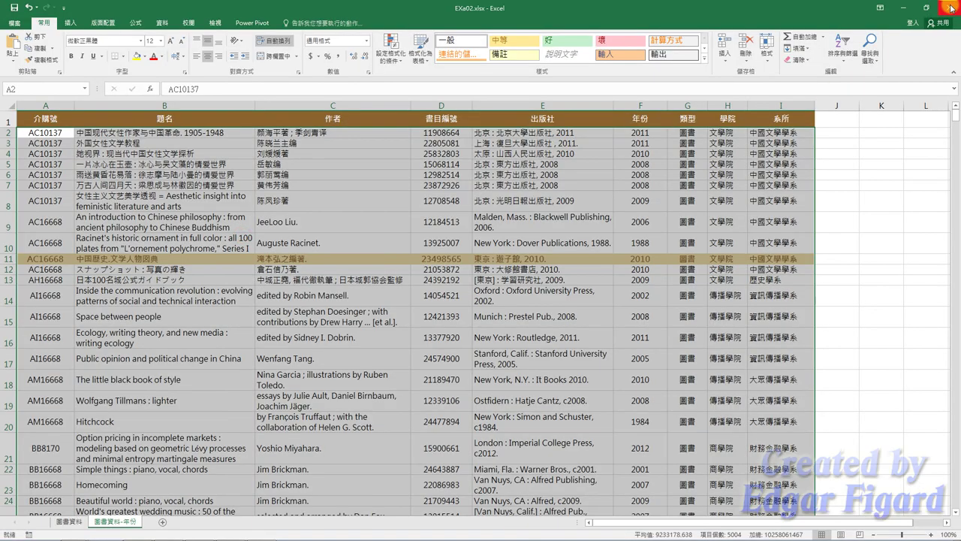
pyautogui.click(904, 9)
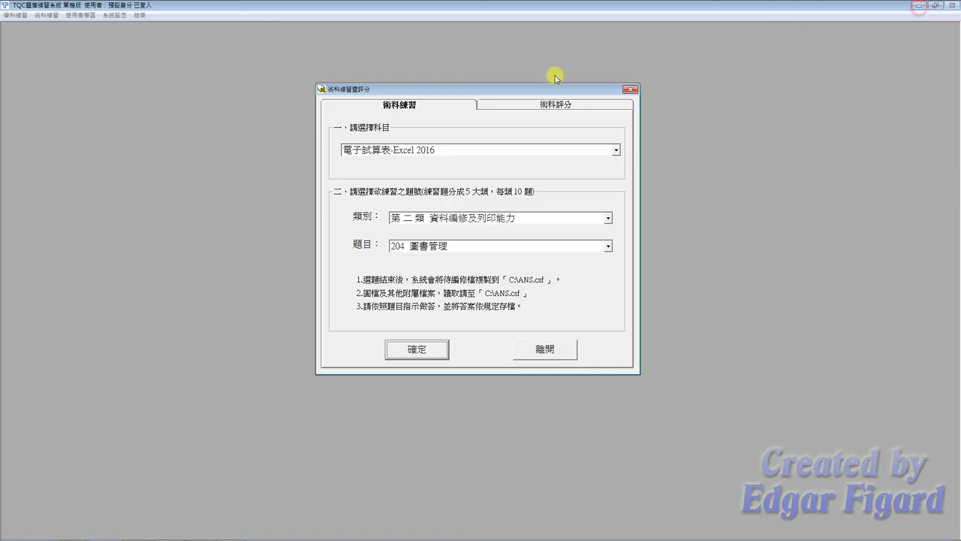
# Start grading Excel 2016 question 204 from the 術科評分 tab.
pyautogui.click(523, 103)
pyautogui.click(421, 348)
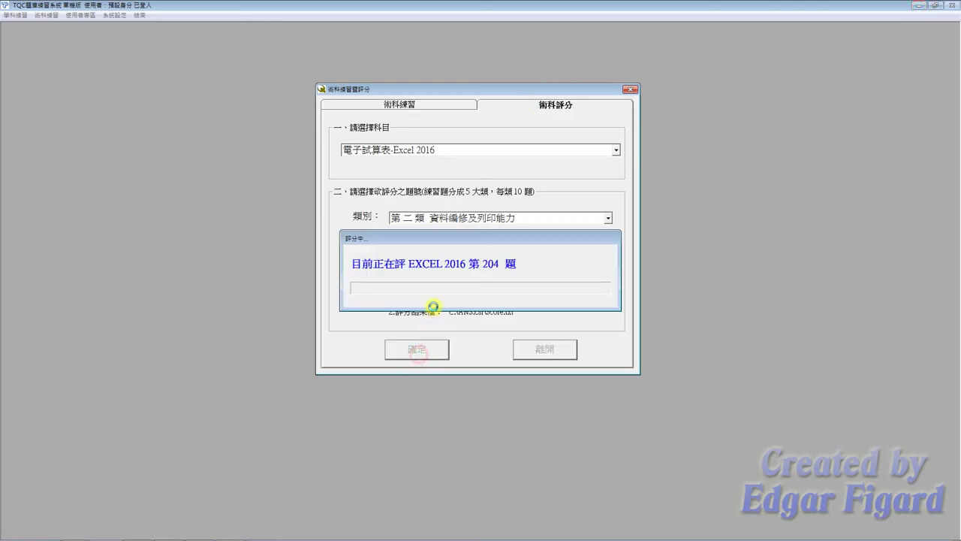